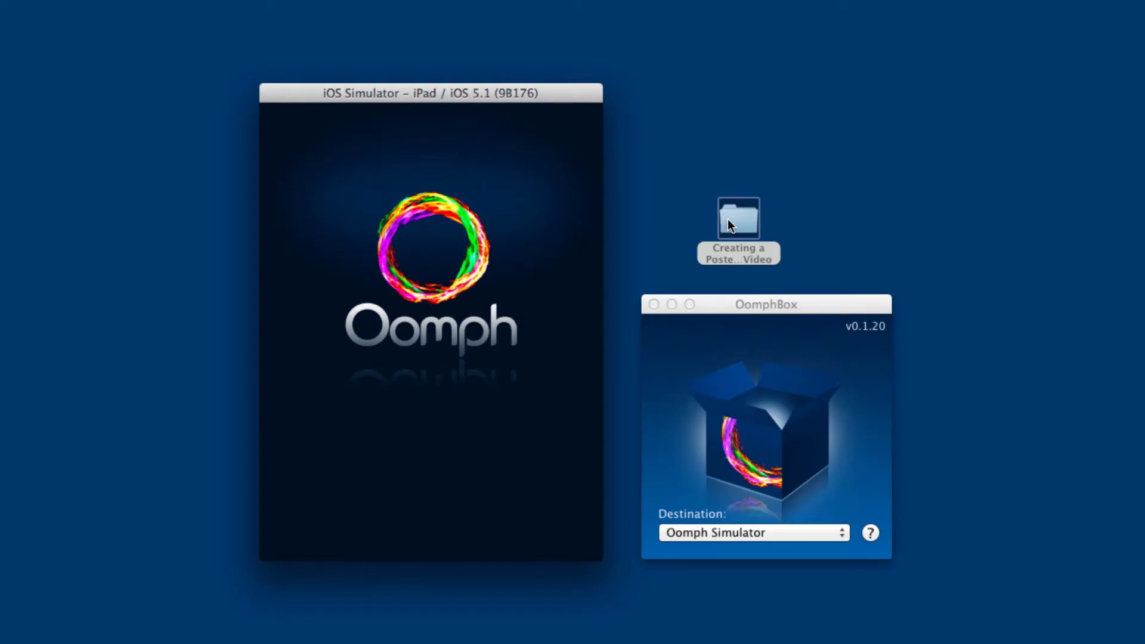
# - Drop the project folder onto OomphBox, play its video full screen, then tap Done
pyautogui.moveTo(728, 219); pyautogui.dragTo(750, 421)
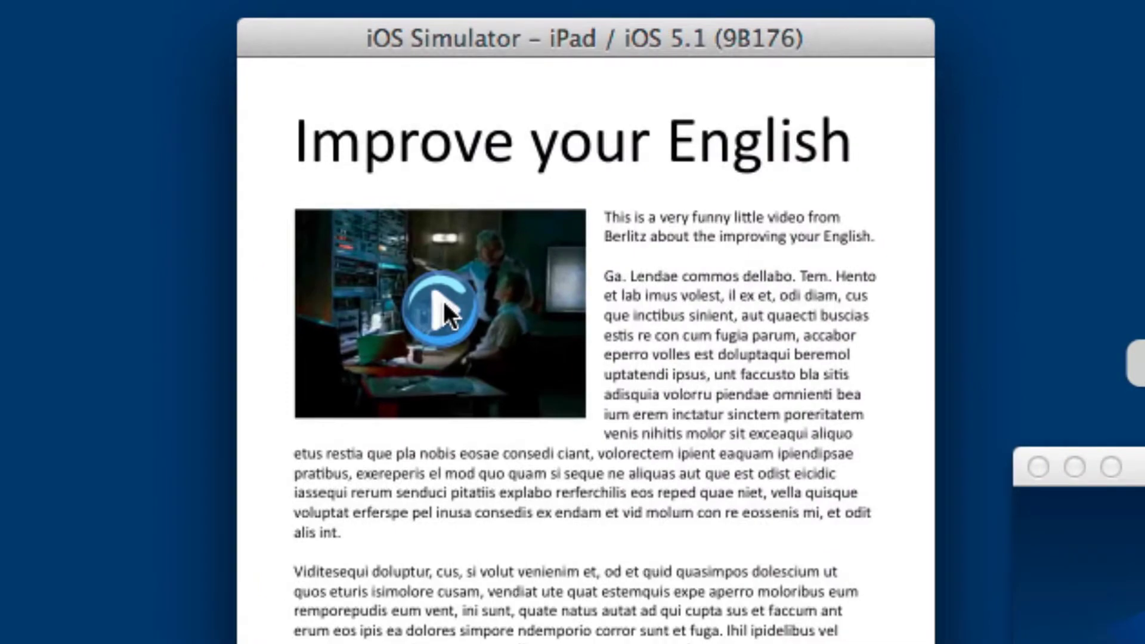
pyautogui.click(431, 280)
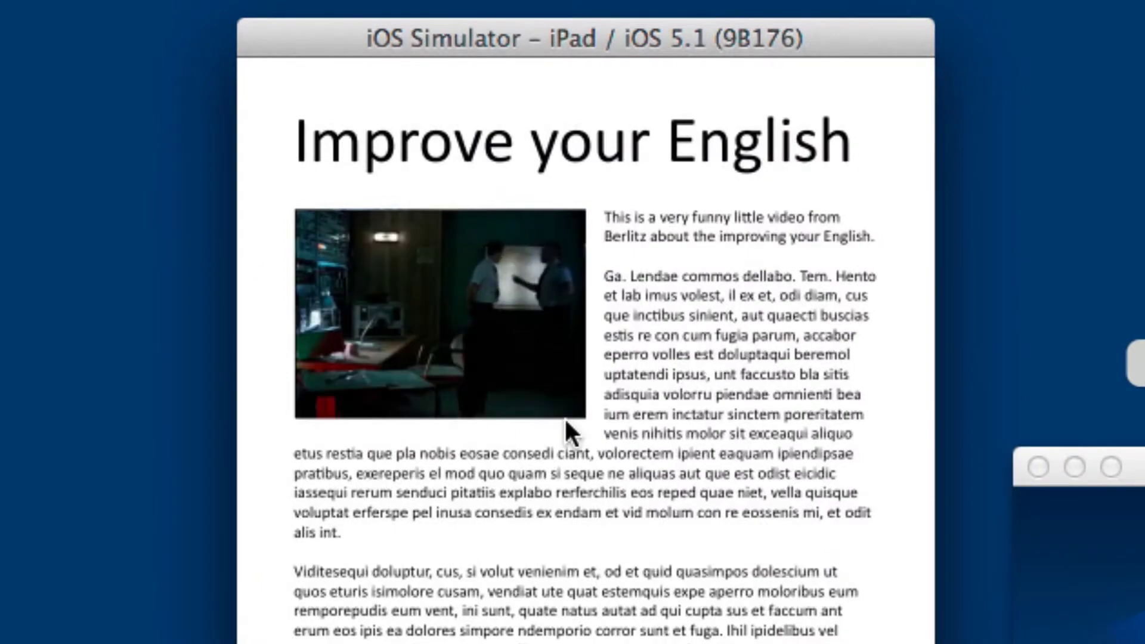
pyautogui.click(551, 398)
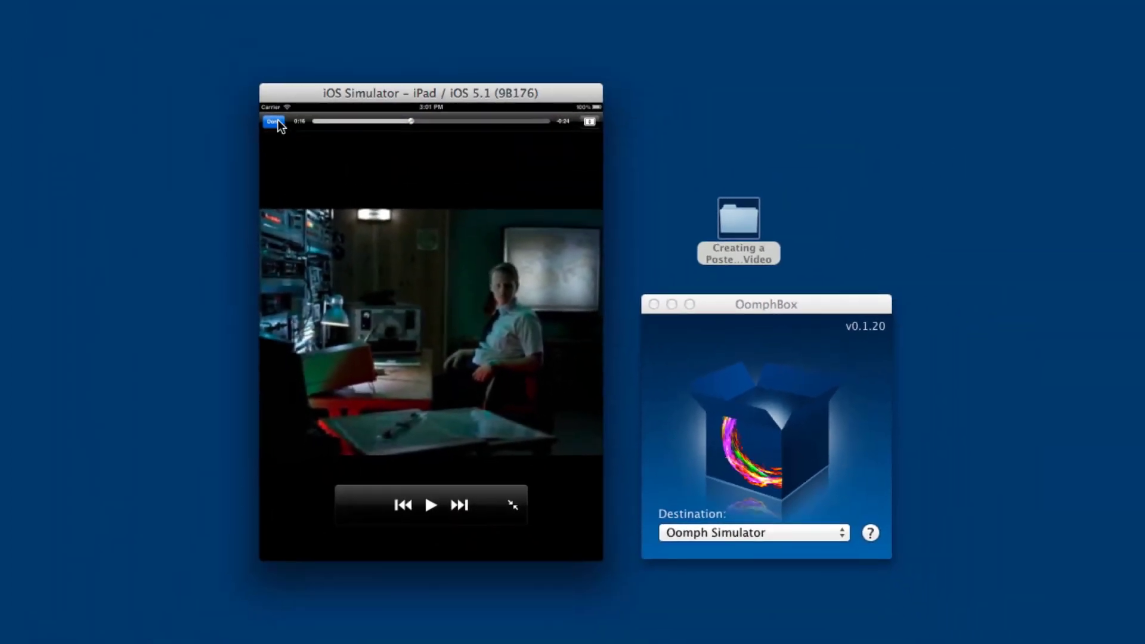
pyautogui.click(278, 121)
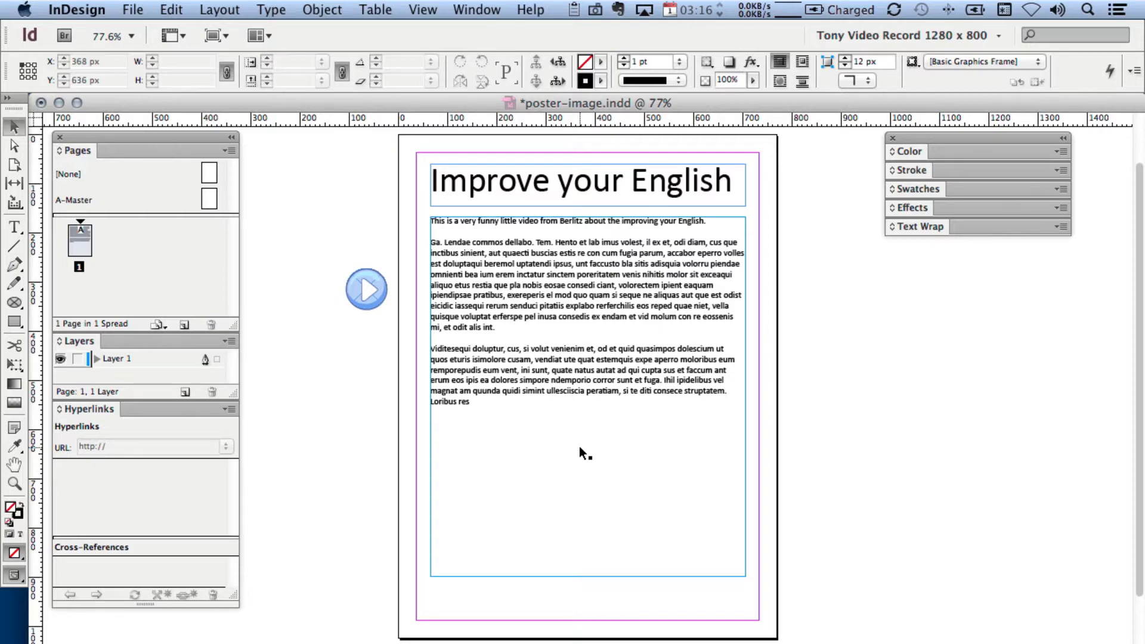
# - Place IPV1.mp4 from the 20-Improve Your English folder into the layout
pyautogui.click(133, 10)
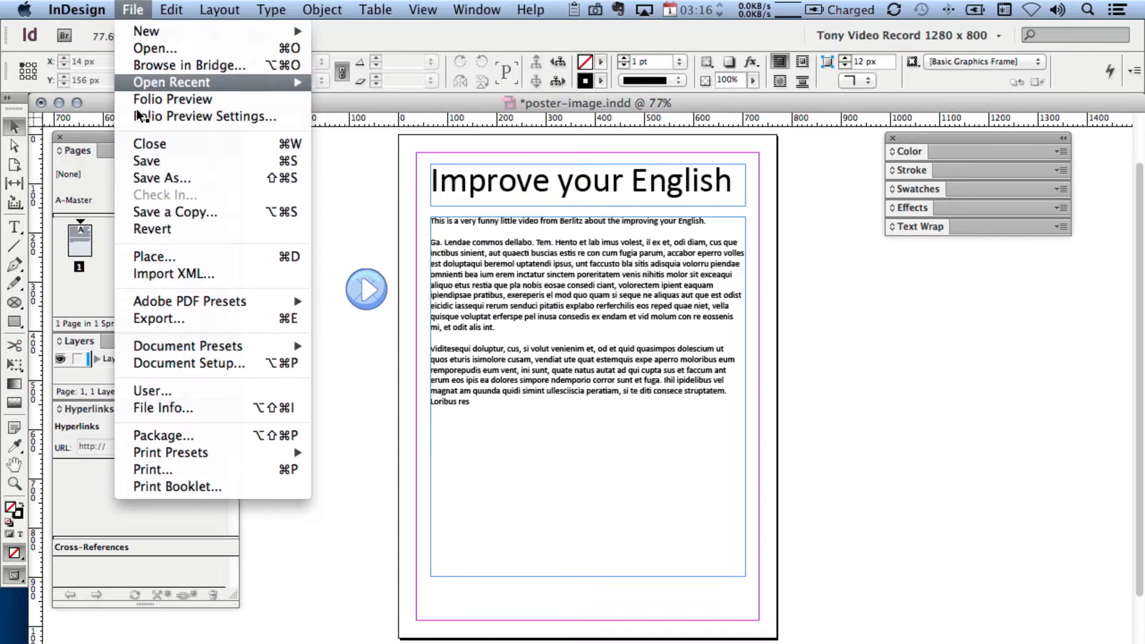
pyautogui.click(153, 257)
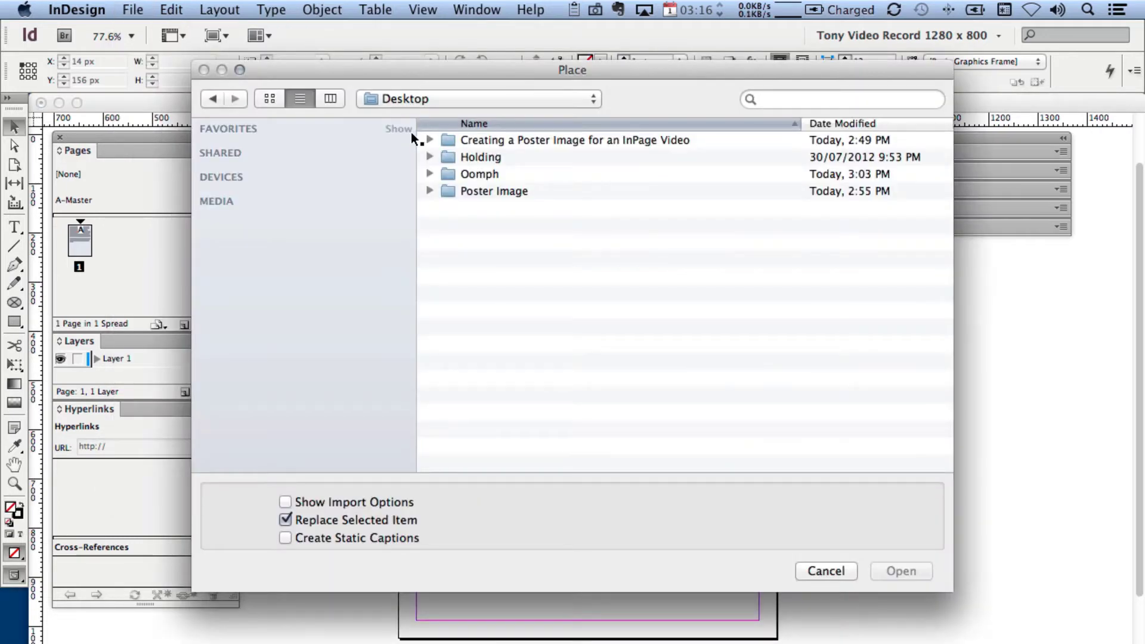
pyautogui.doubleClick(450, 139)
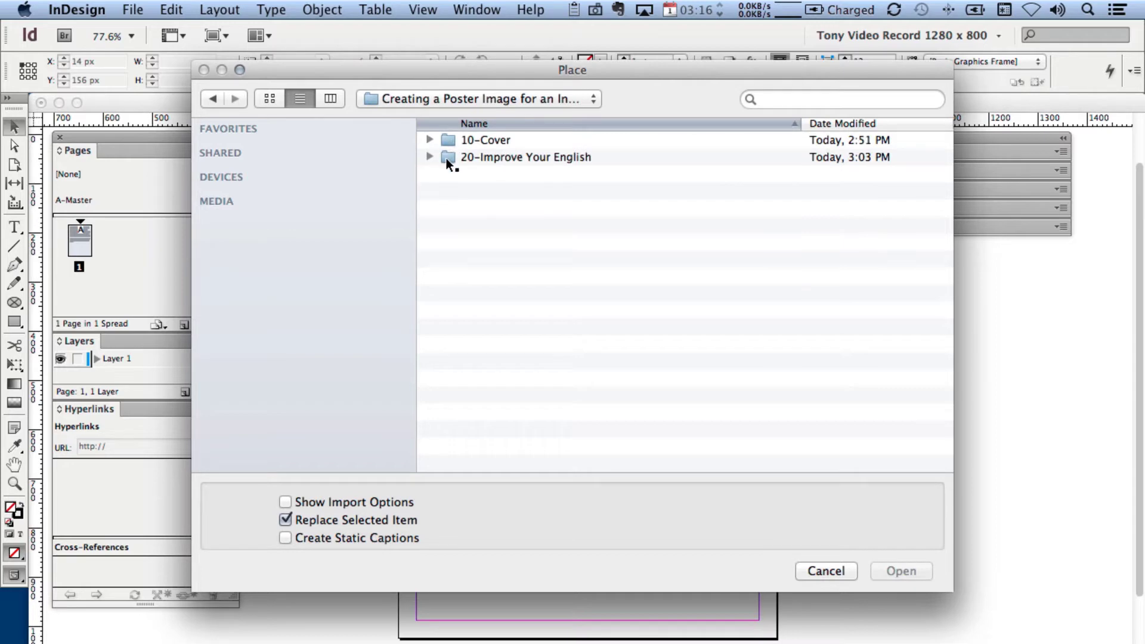
pyautogui.doubleClick(448, 158)
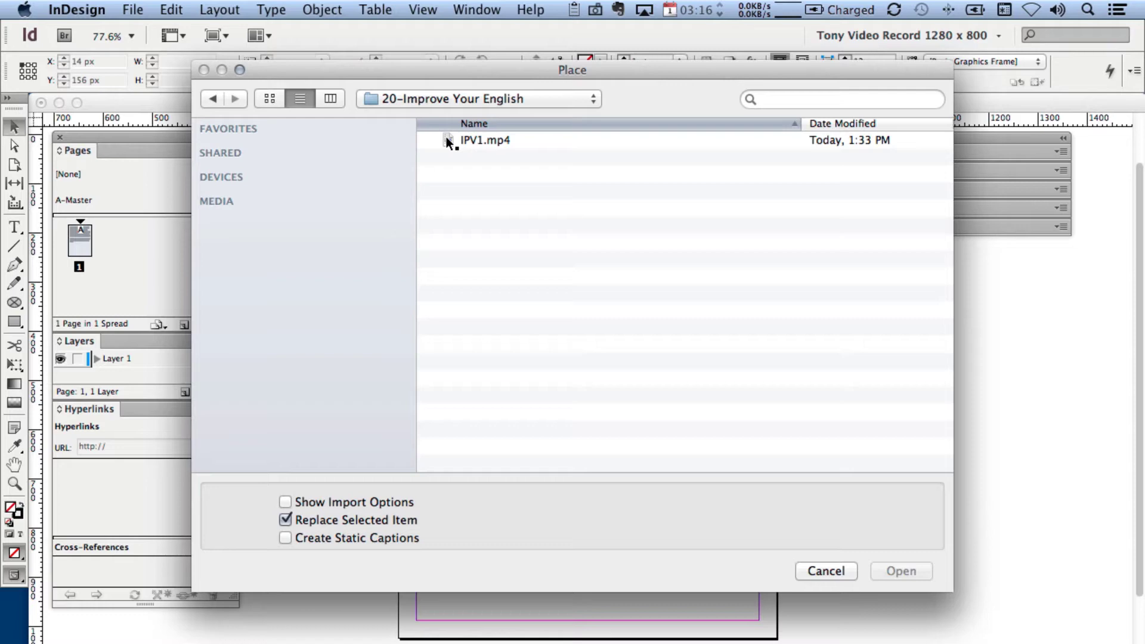
pyautogui.click(446, 138)
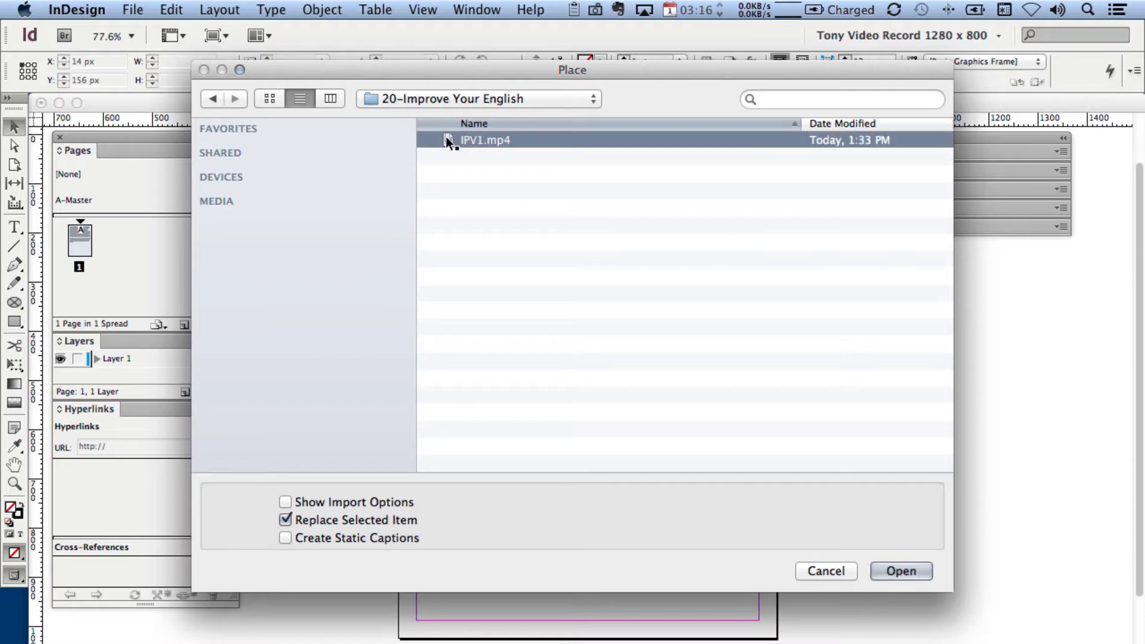
pyautogui.click(902, 571)
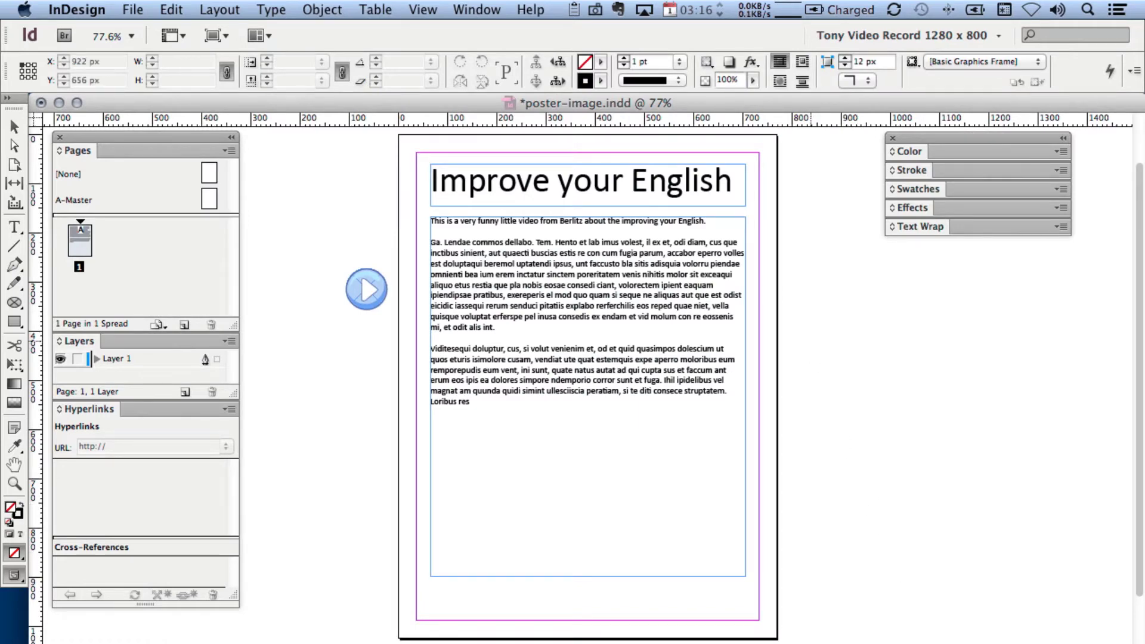
# - Draw the video frame and move it to the top-left of the body text
pyautogui.moveTo(963, 451); pyautogui.dragTo(809, 341)
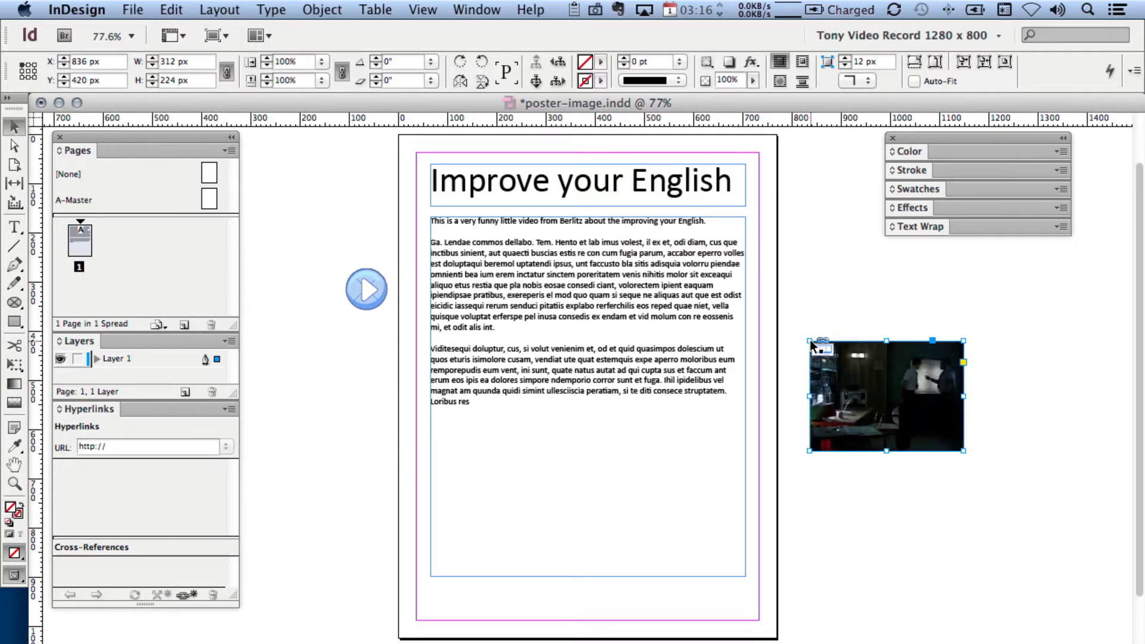
pyautogui.moveTo(886, 395)
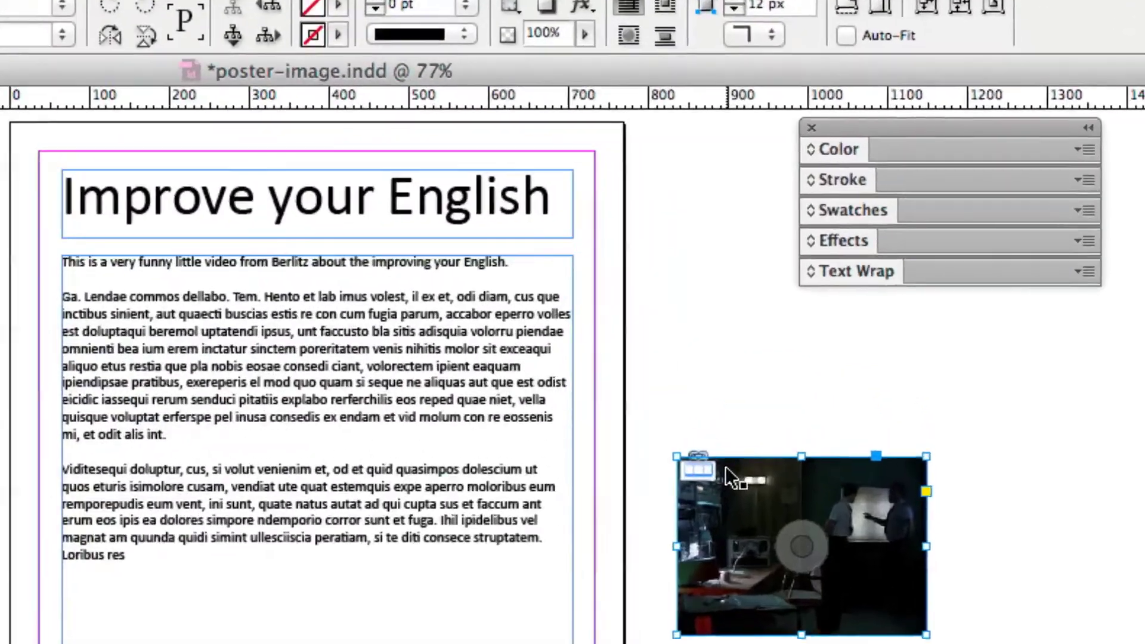
pyautogui.moveTo(842, 351); pyautogui.dragTo(465, 228)
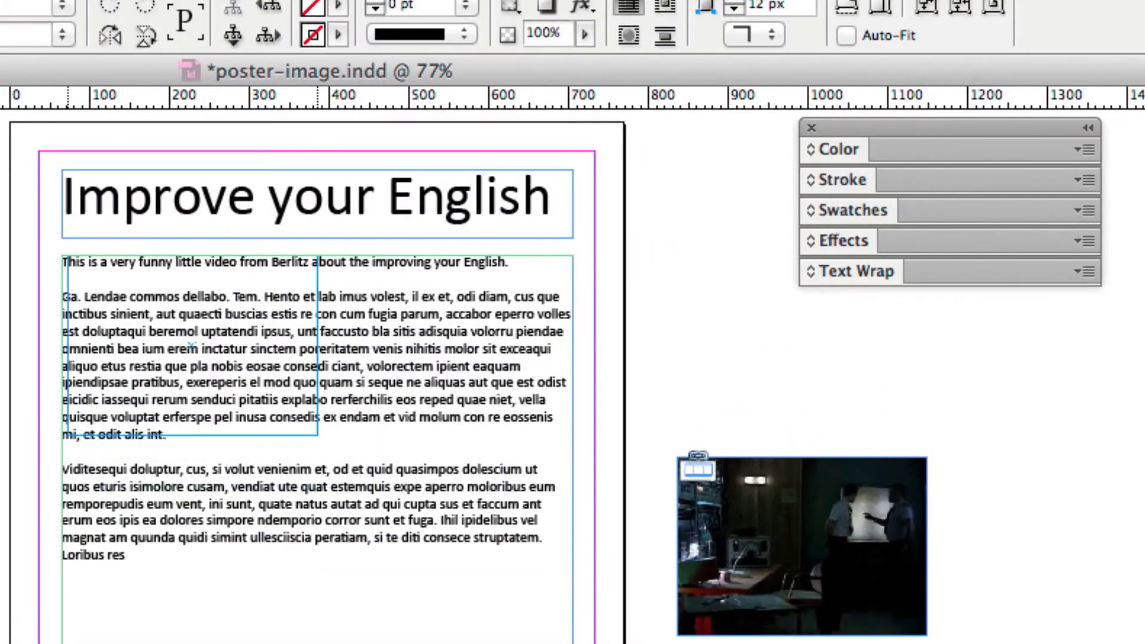
pyautogui.moveTo(112, 266); pyautogui.dragTo(112, 266)
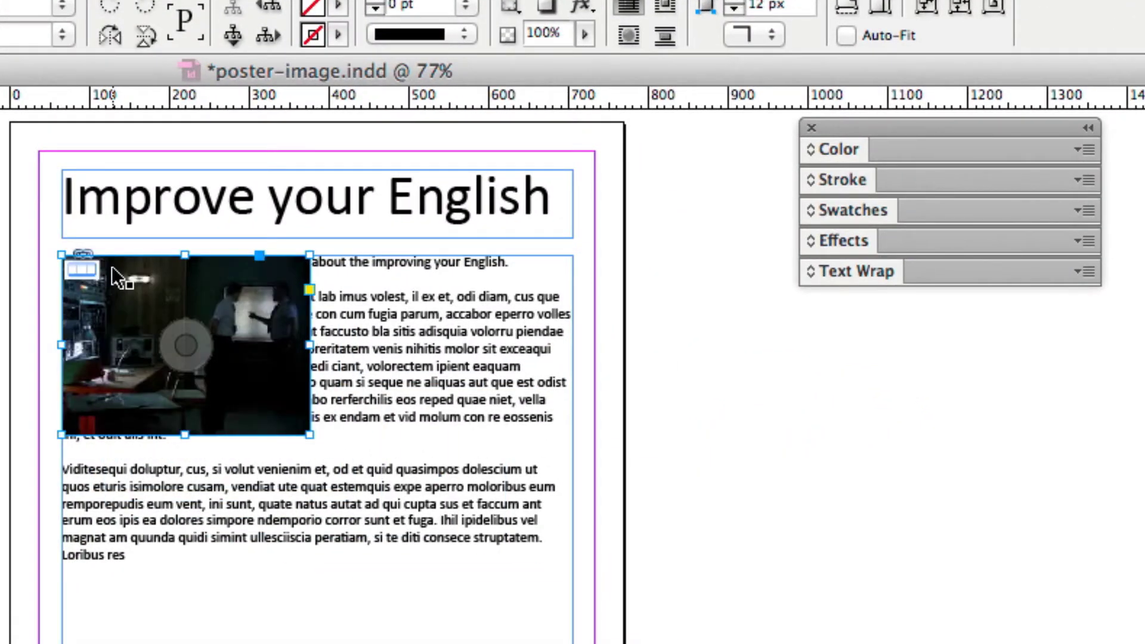
# - Wrap text around the video's bounding box with 20 px bottom and right offsets
pyautogui.click(918, 271)
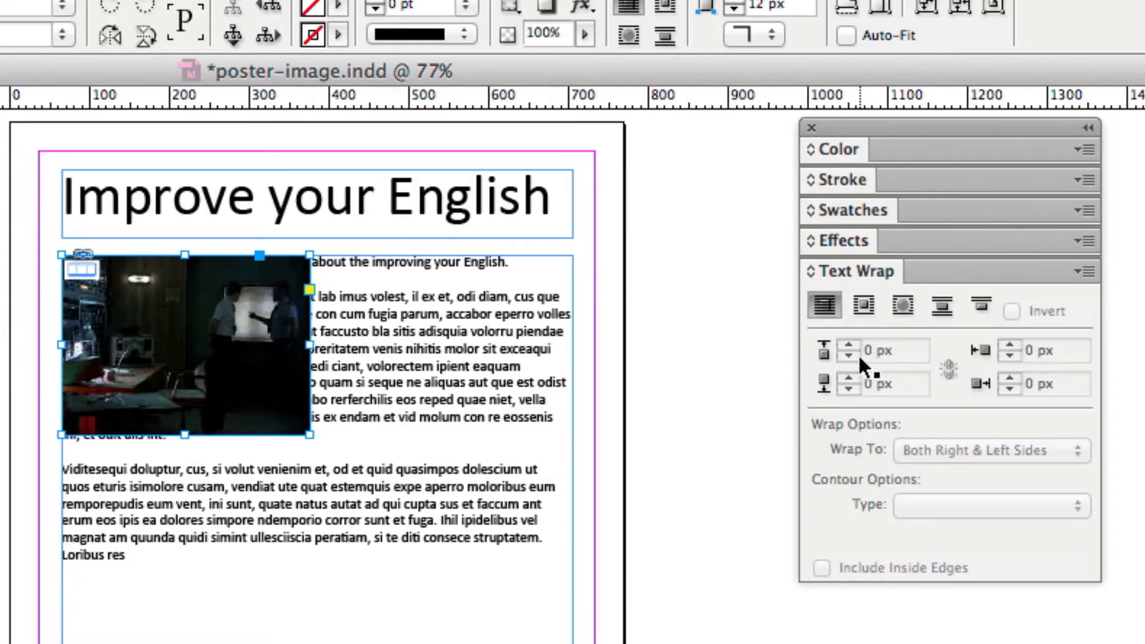
pyautogui.click(862, 303)
pyautogui.doubleClick(867, 382)
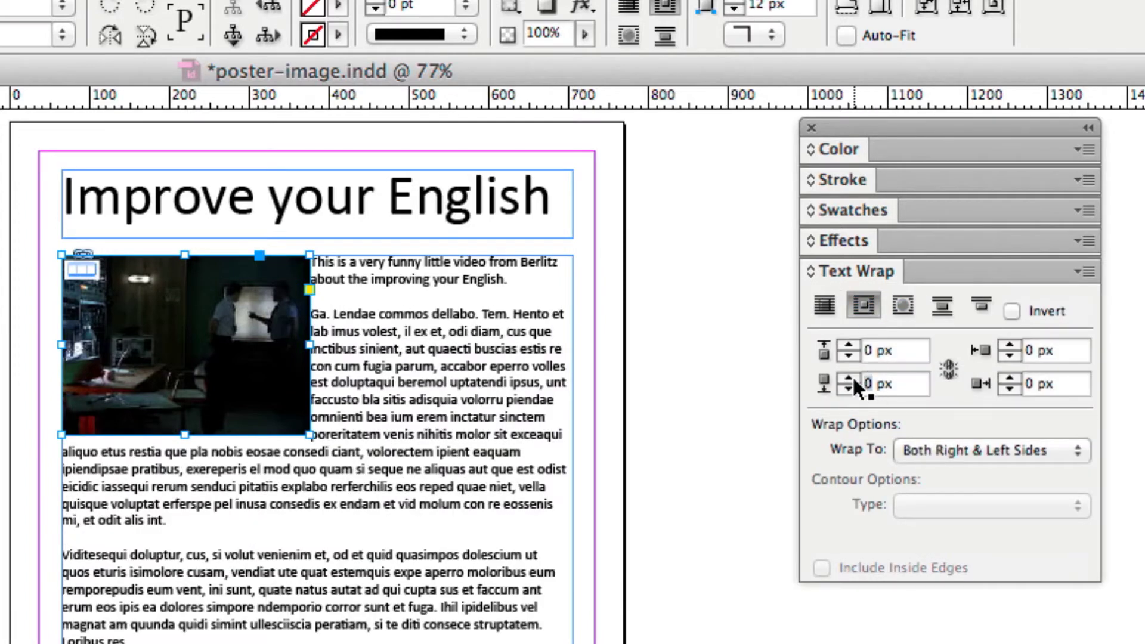
pyautogui.write('20')
pyautogui.press('Tab')
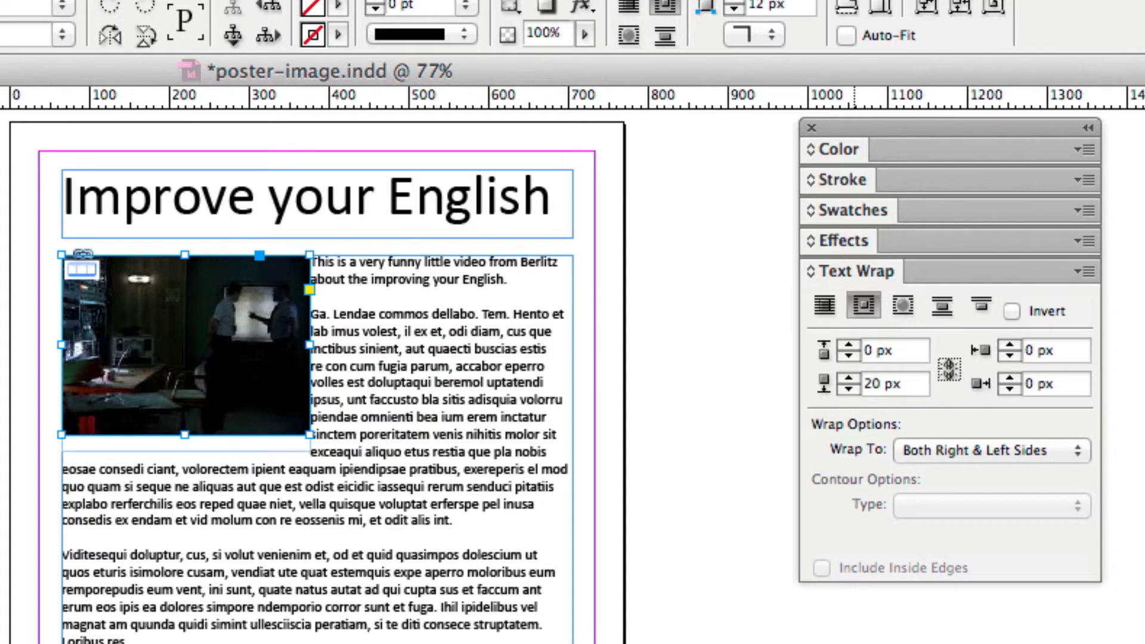
pyautogui.doubleClick(1028, 386)
pyautogui.write('20')
pyautogui.press('Tab')
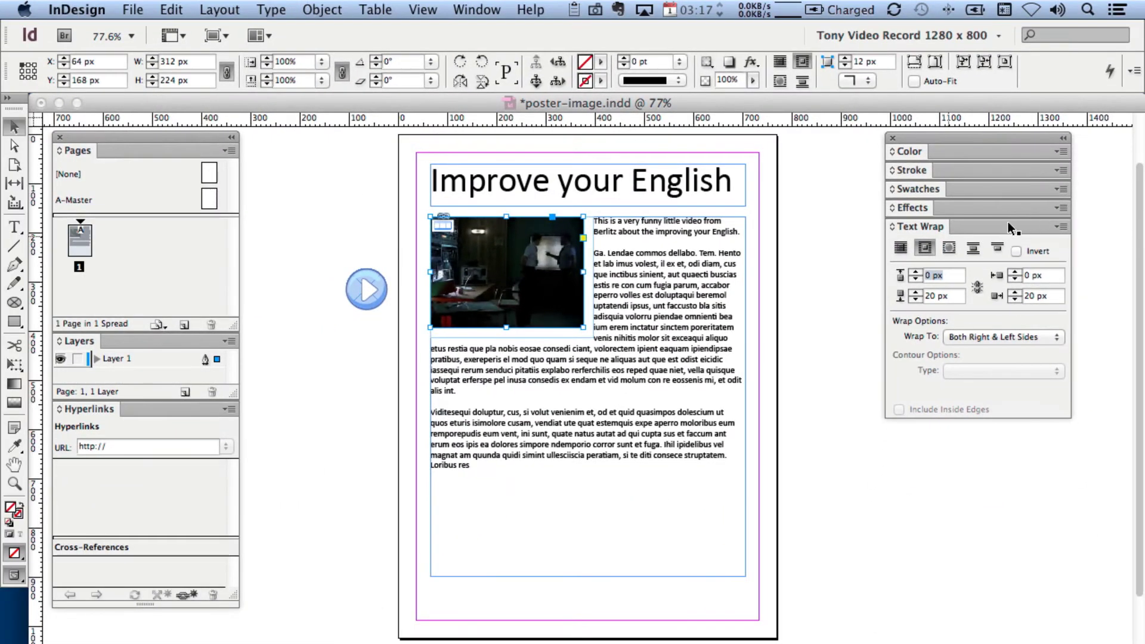
# - Add an unshared hyperlink with URL IPV1 to the selected video frame
pyautogui.click(1007, 225)
pyautogui.click(803, 302)
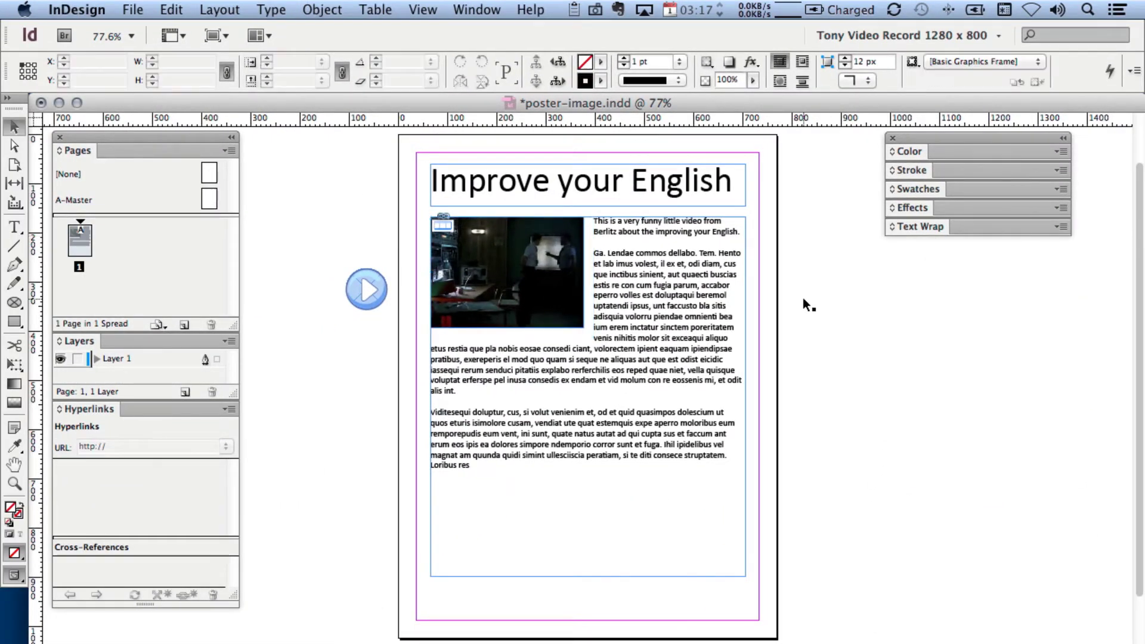
pyautogui.click(568, 316)
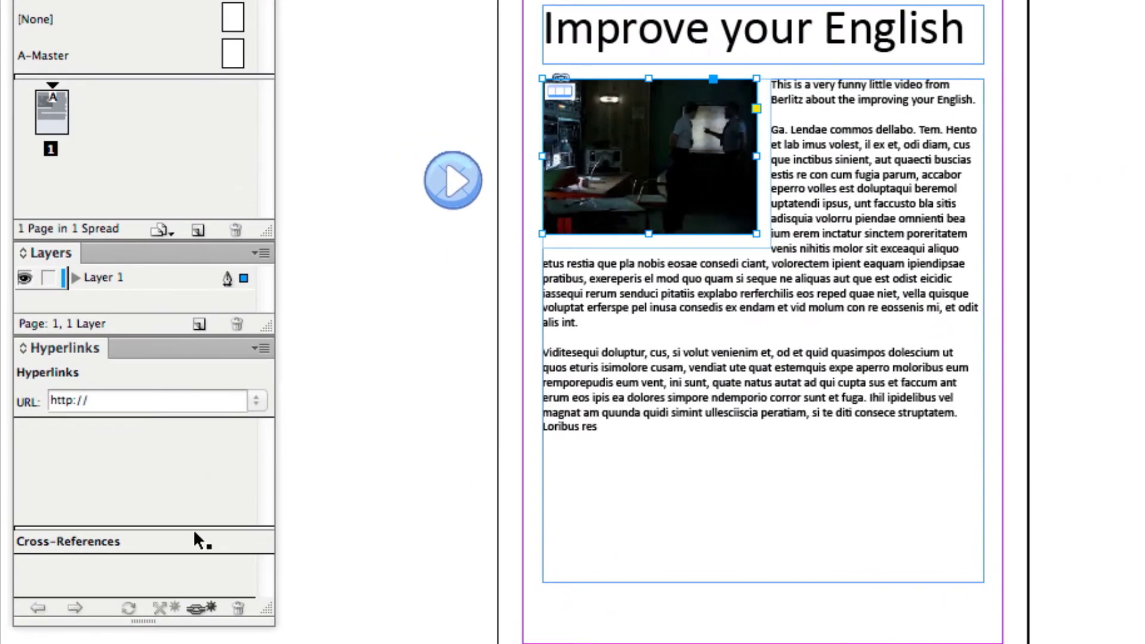
pyautogui.click(192, 606)
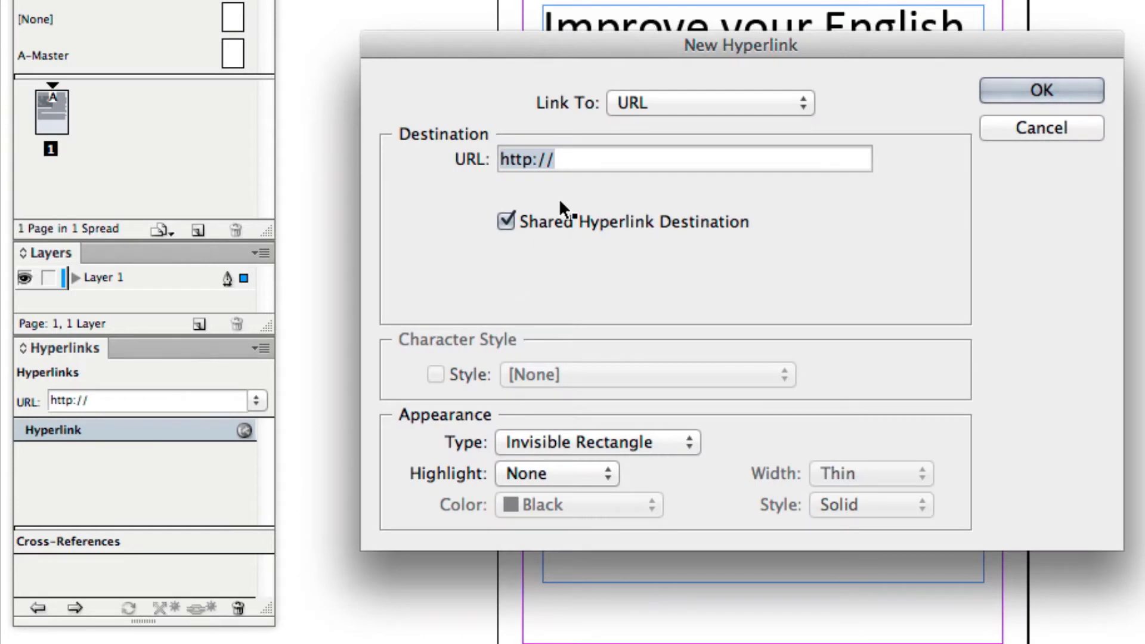
pyautogui.click(515, 220)
pyautogui.press('BackSpace')
pyautogui.write('IP')
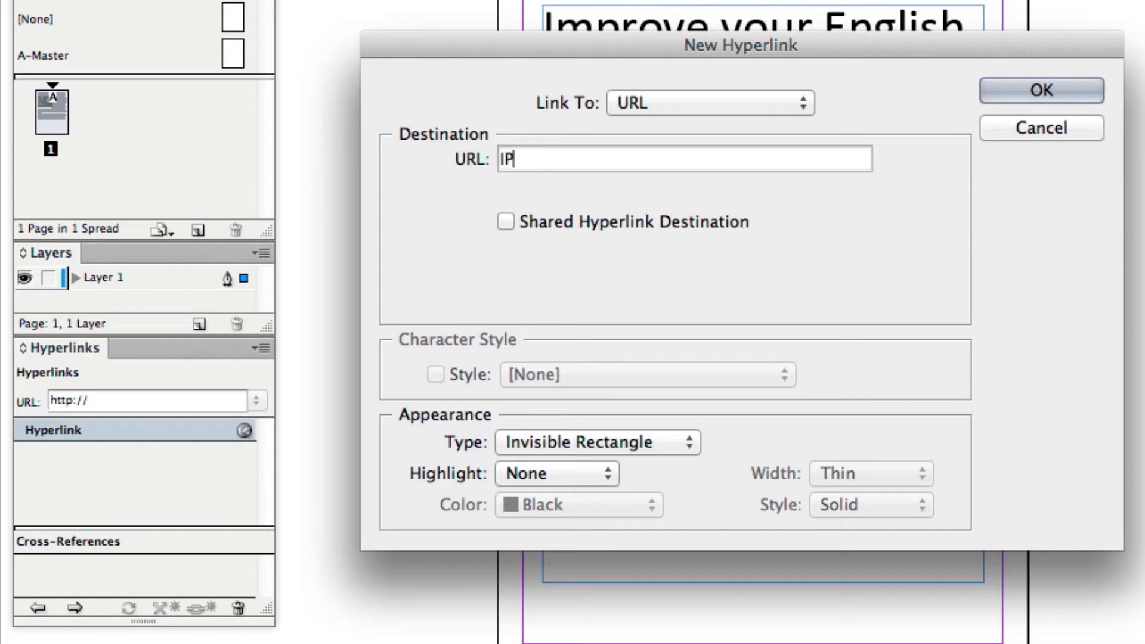
pyautogui.write('V1')
pyautogui.click(1015, 89)
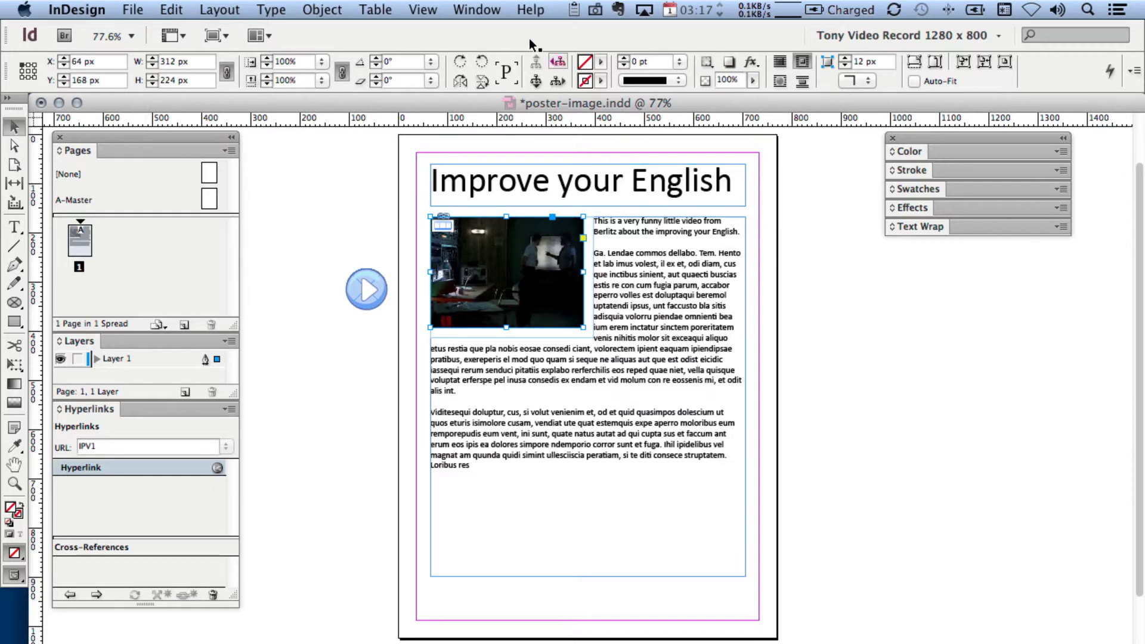
# - In the Media panel, pause the preview at 00:04.36 and use that frame as poster
pyautogui.click(482, 10)
pyautogui.moveTo(236, 105)
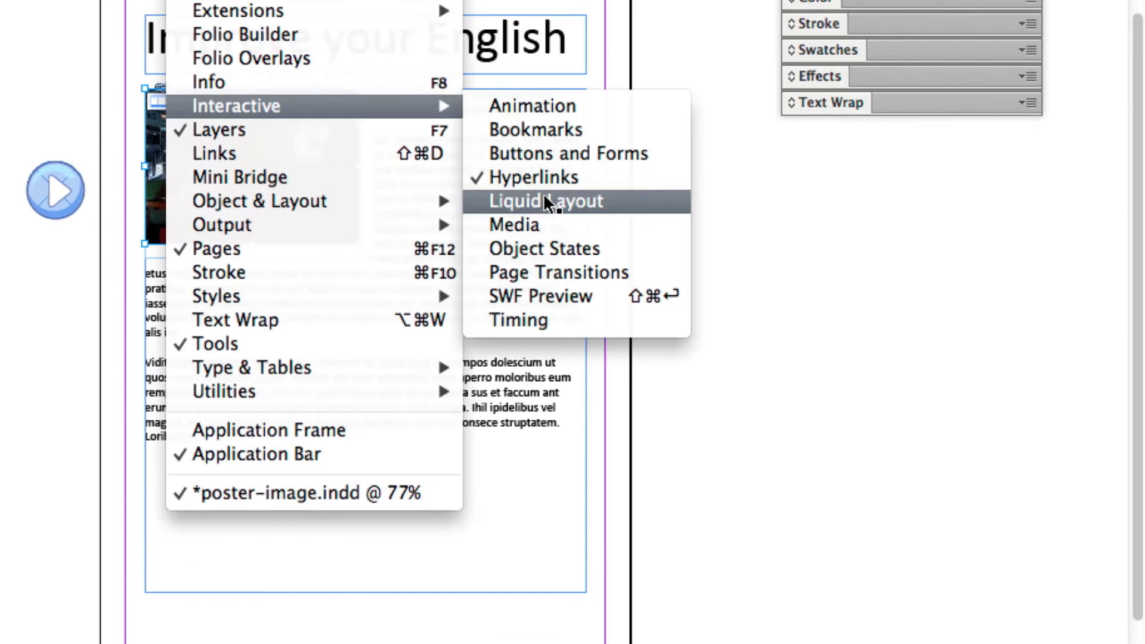
pyautogui.click(520, 224)
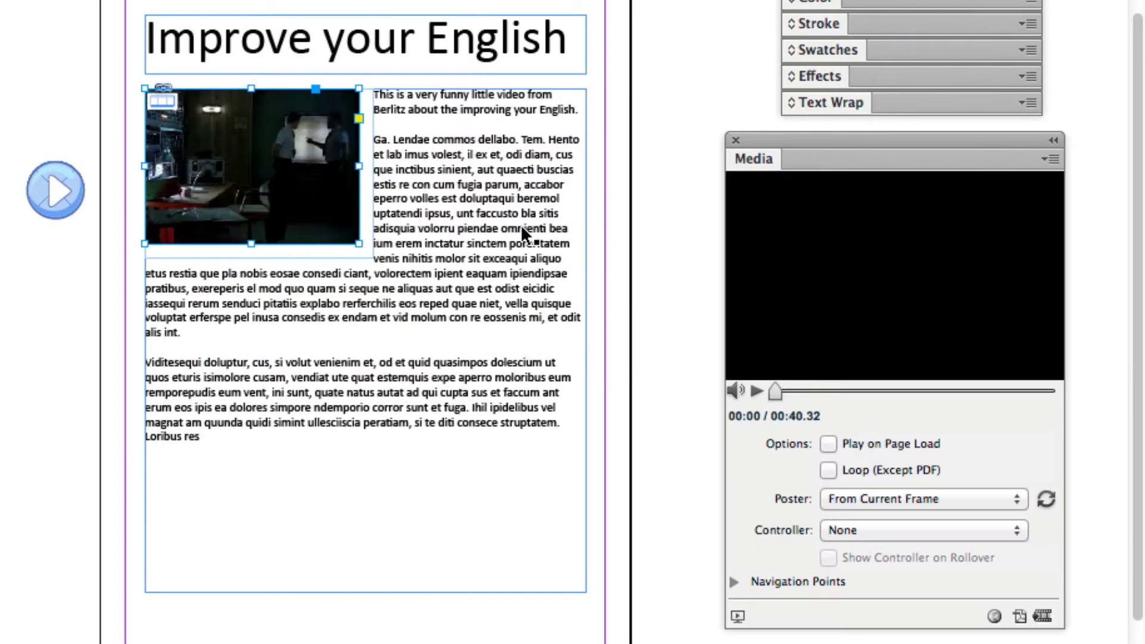
pyautogui.click(857, 498)
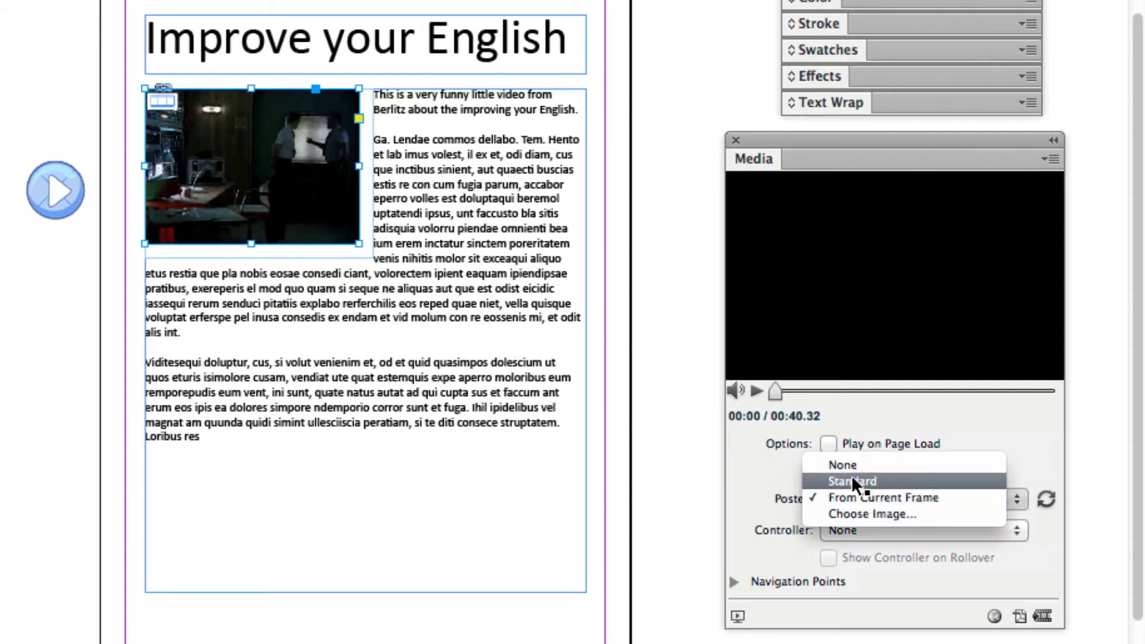
pyautogui.click(849, 463)
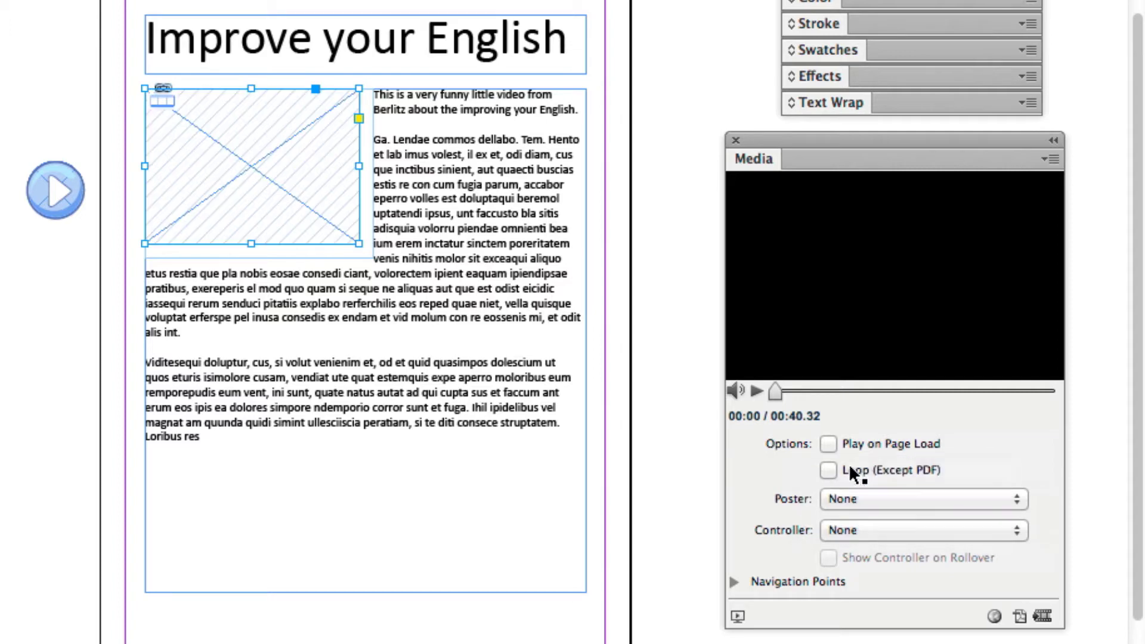
pyautogui.click(755, 391)
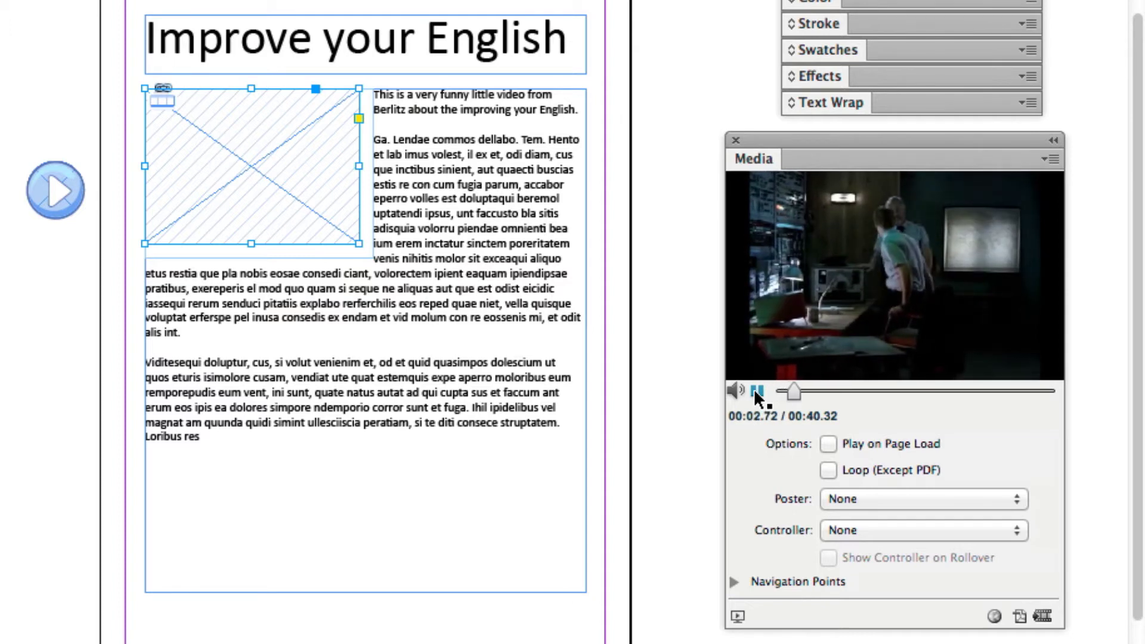
pyautogui.click(755, 391)
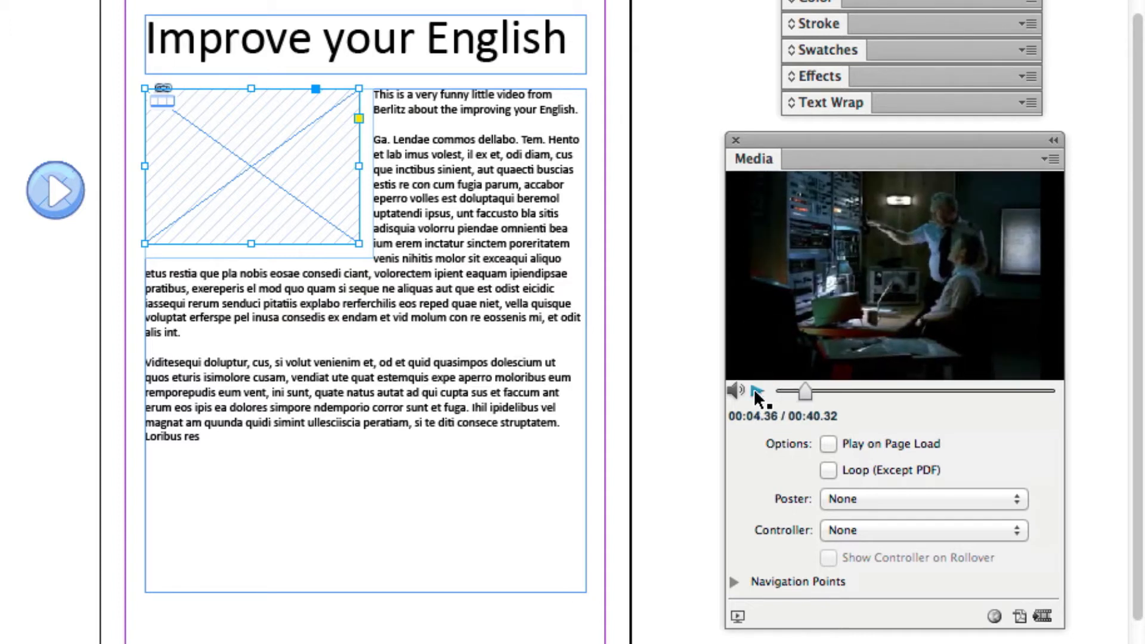
pyautogui.click(867, 498)
pyautogui.click(868, 531)
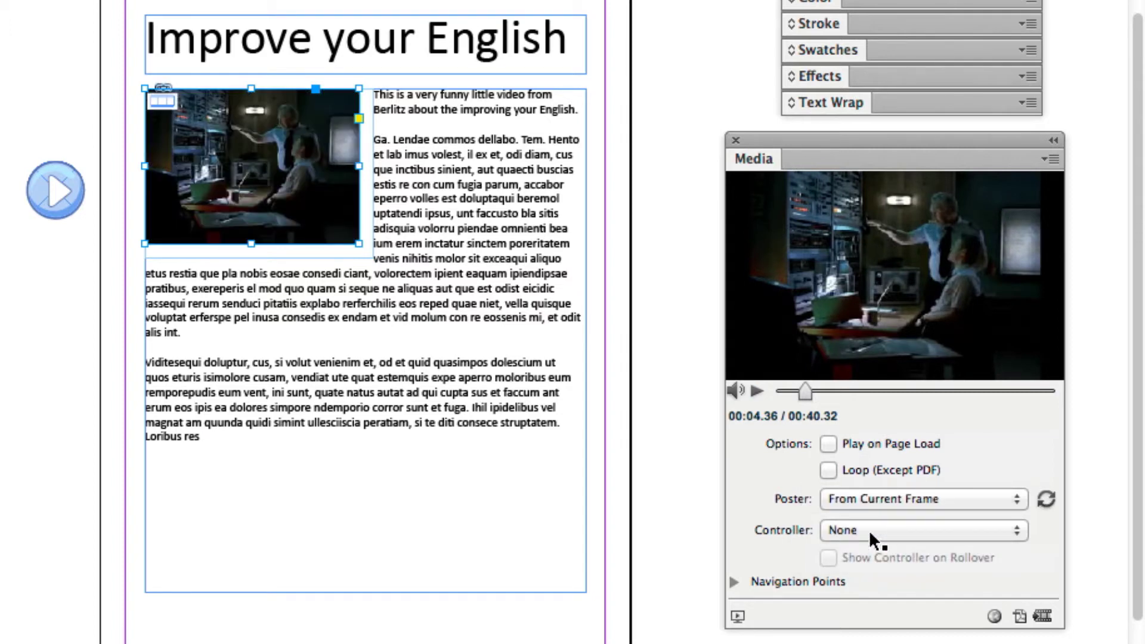
# - Move the round play graphic to the video frame's centre and bring it to front
pyautogui.click(52, 204)
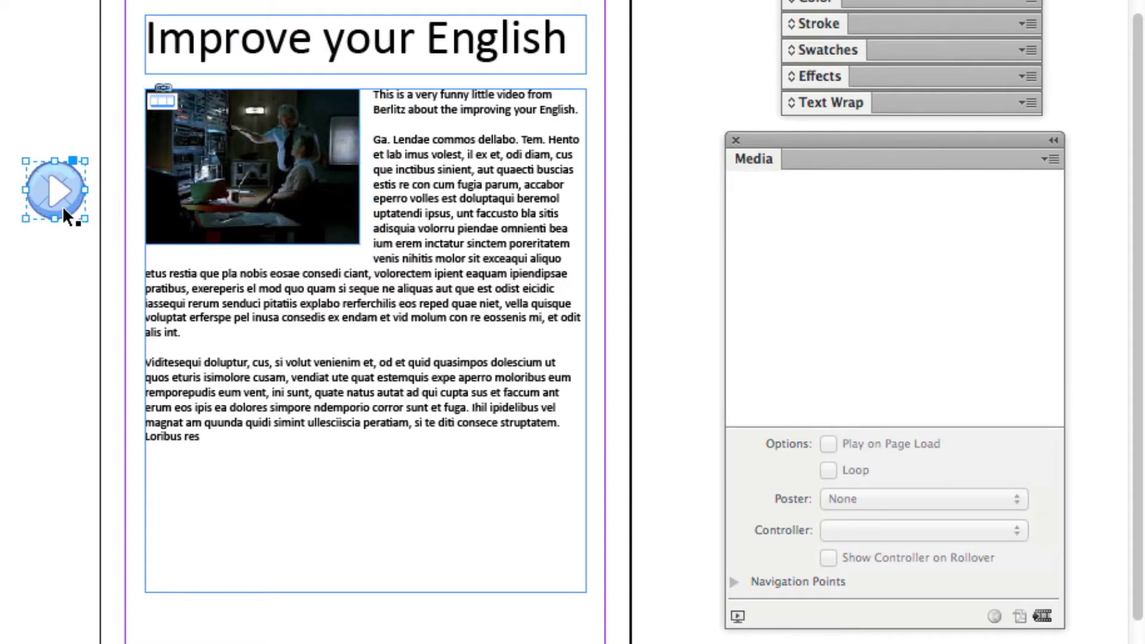
pyautogui.moveTo(62, 205)
pyautogui.mouseDown()
pyautogui.moveTo(259, 182)
pyautogui.moveTo(267, 191)
pyautogui.mouseUp()
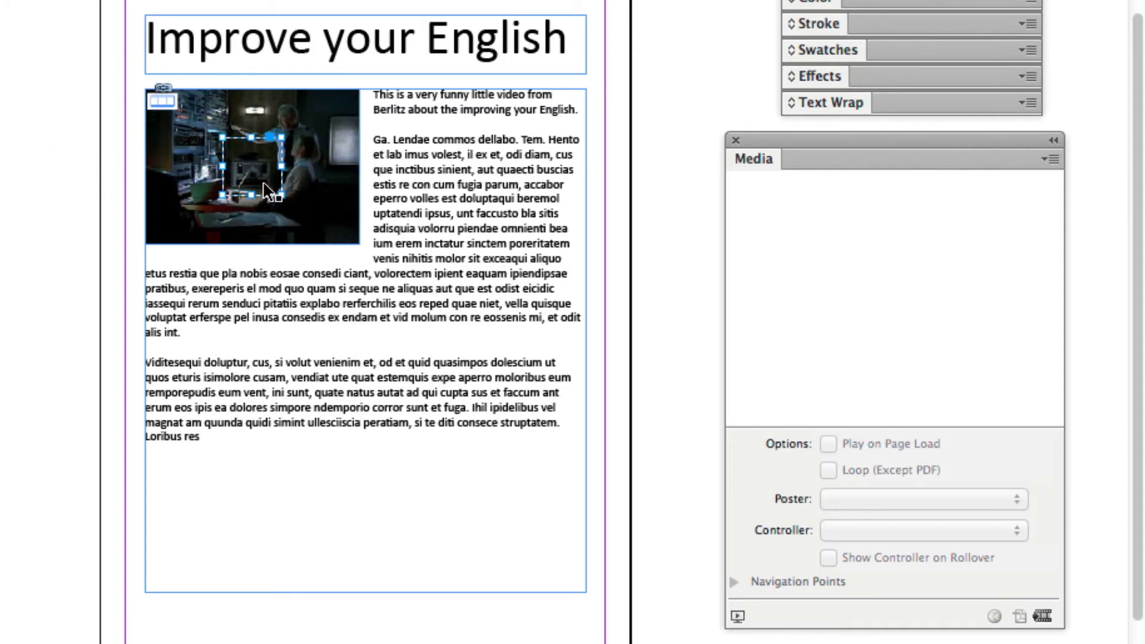
pyautogui.rightClick(265, 182)
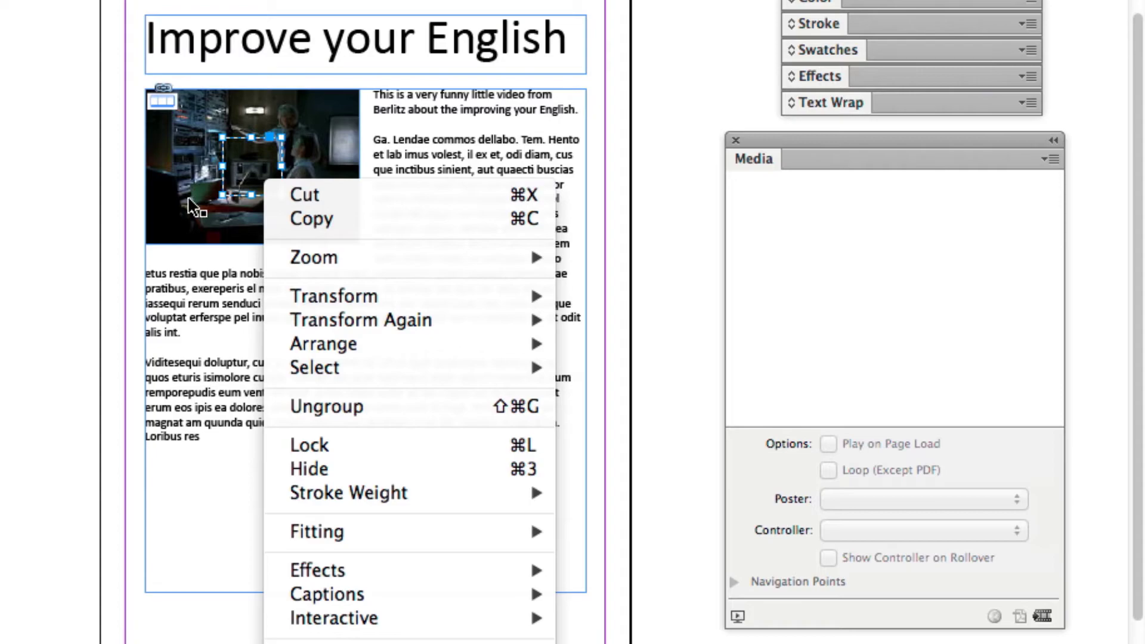
pyautogui.moveTo(323, 343)
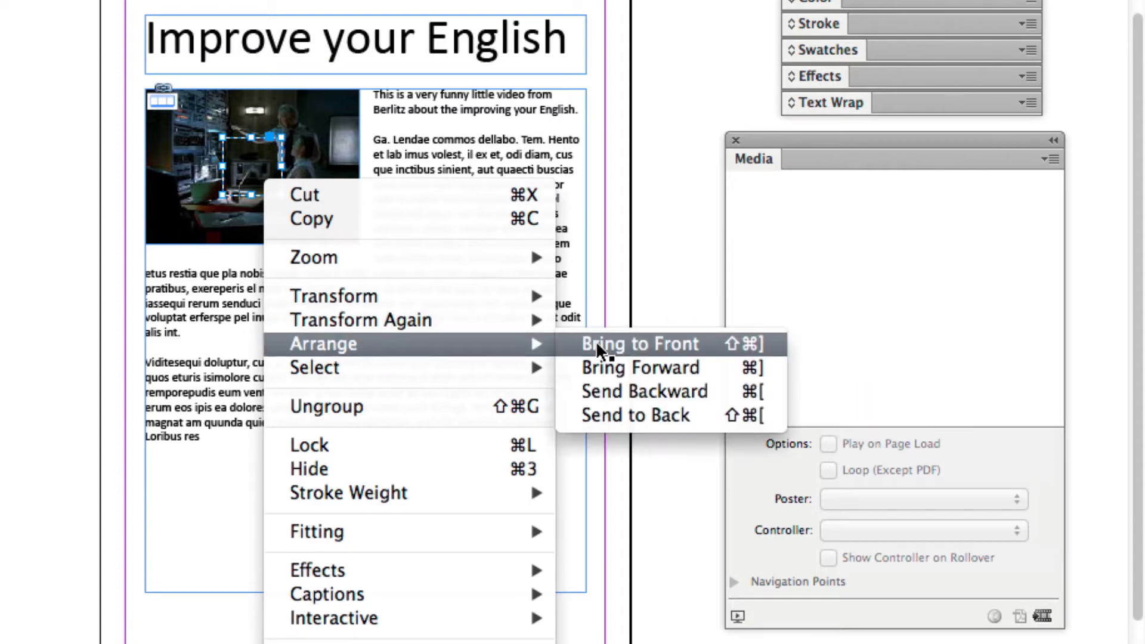
pyautogui.click(601, 344)
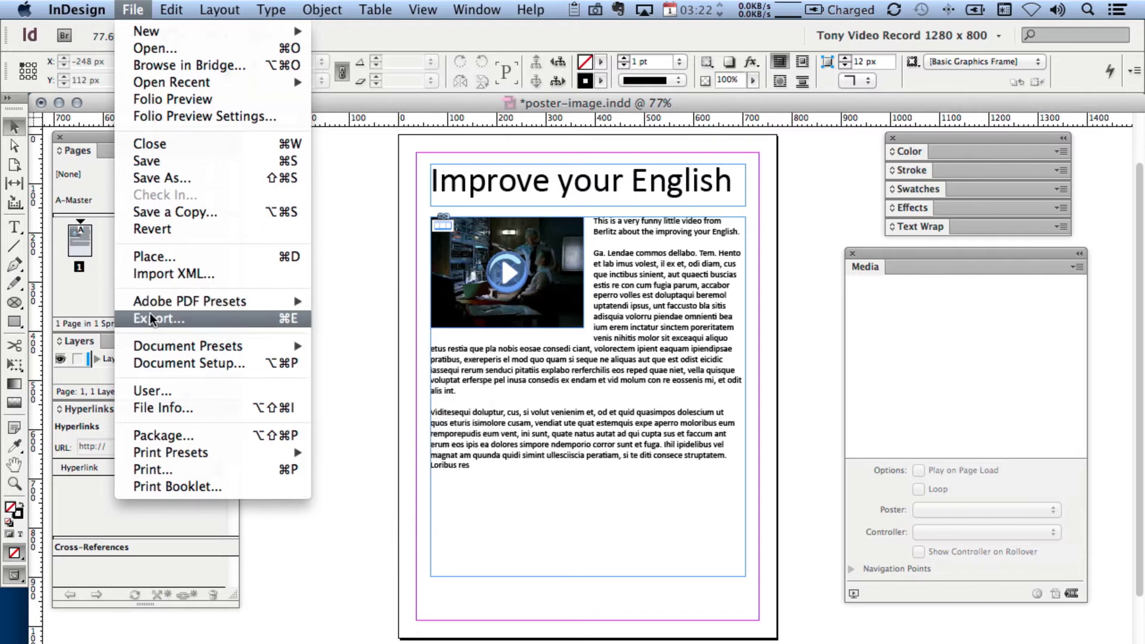
# - Save P1-1.pdf as an interactive PDF into 20-Improve Your English with default settings
pyautogui.click(150, 317)
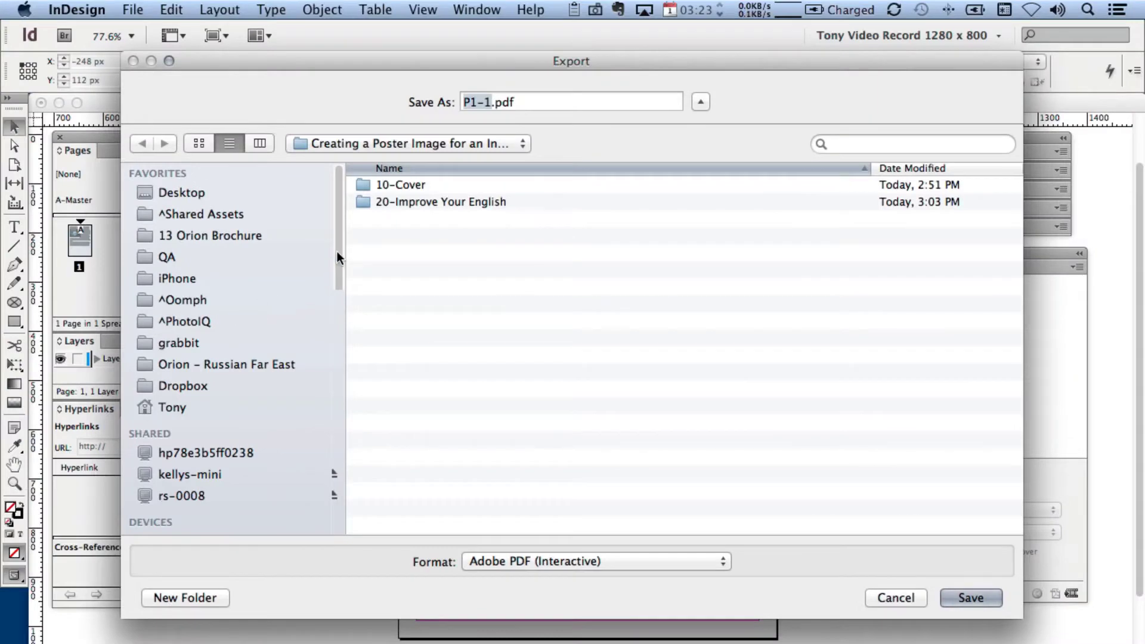
pyautogui.doubleClick(364, 201)
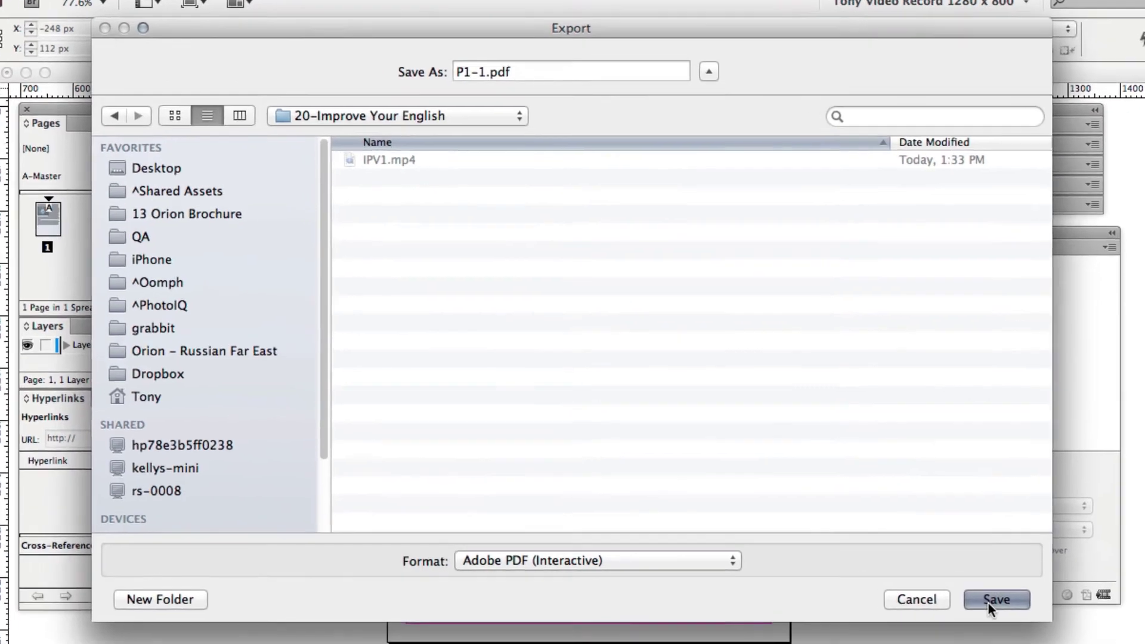
pyautogui.click(978, 601)
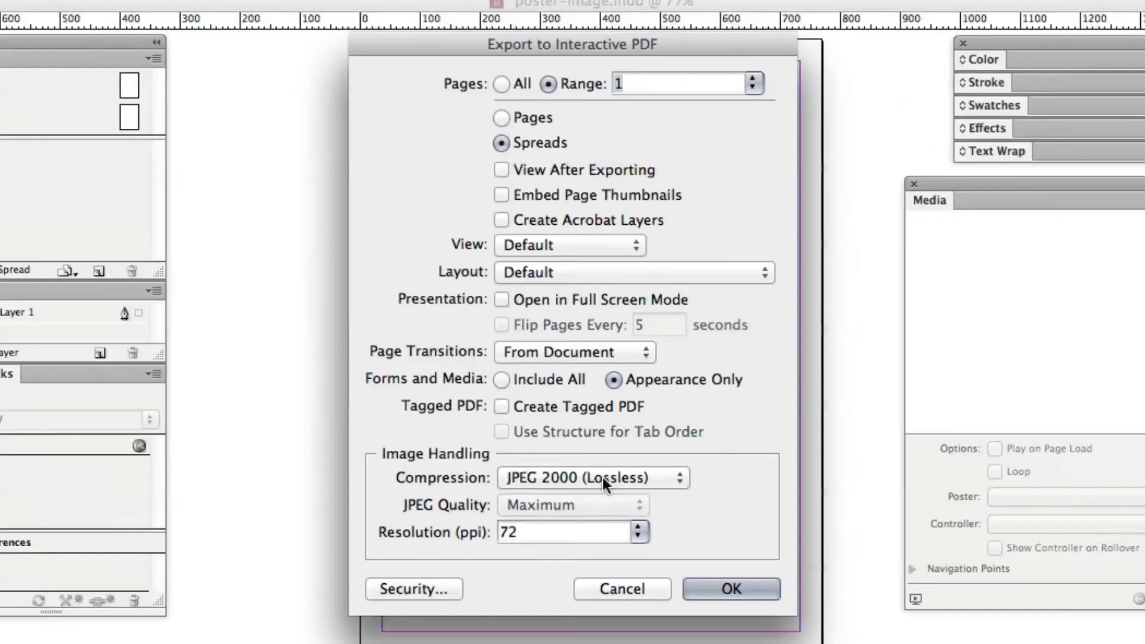
pyautogui.click(714, 584)
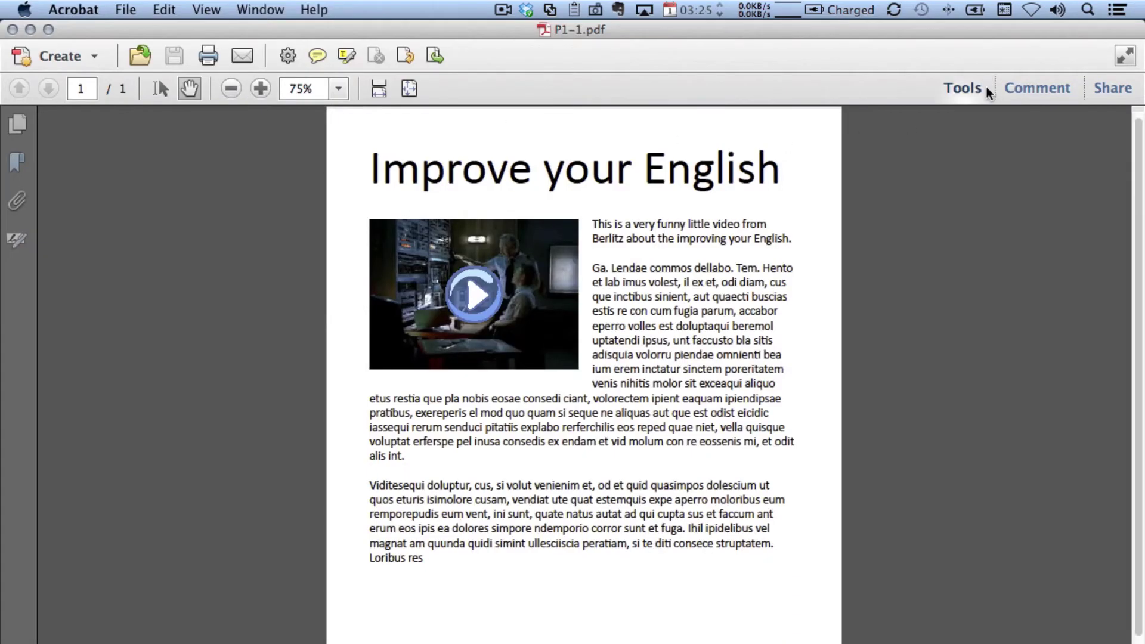
# - In P1-1.pdf, inspect the video link's Actions to confirm it opens IPV1
pyautogui.click(983, 87)
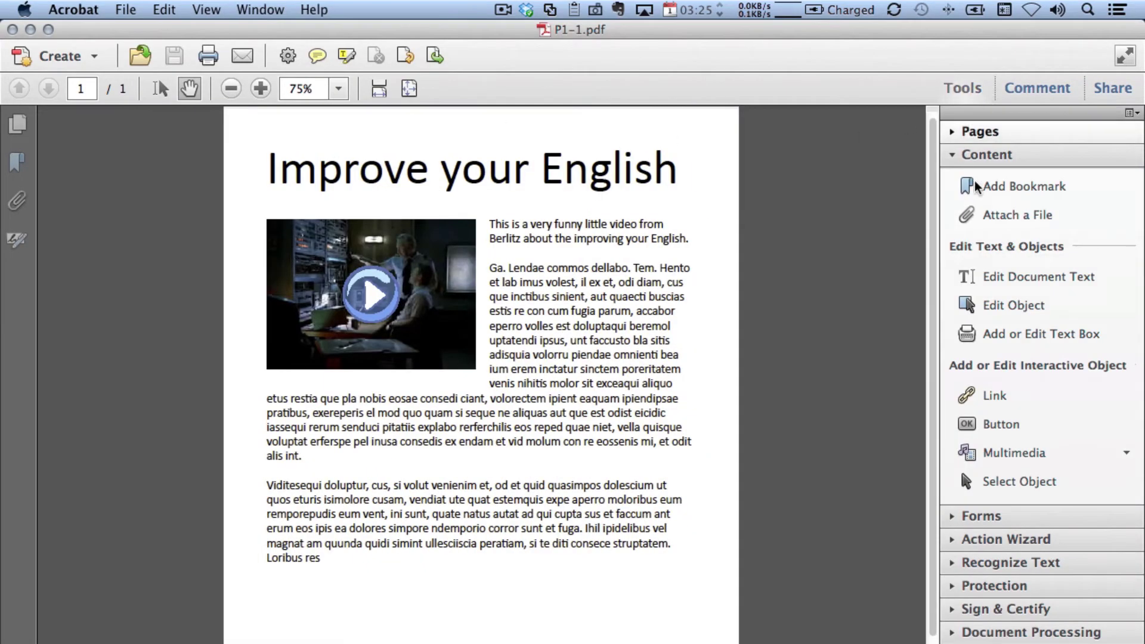
pyautogui.click(979, 404)
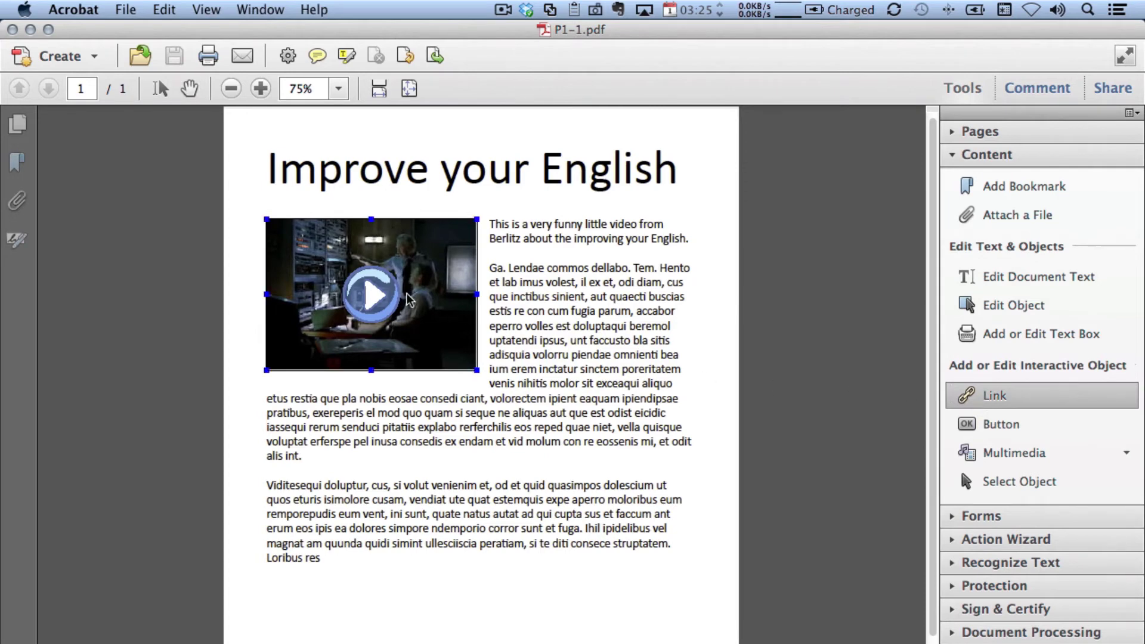
pyautogui.rightClick(409, 299)
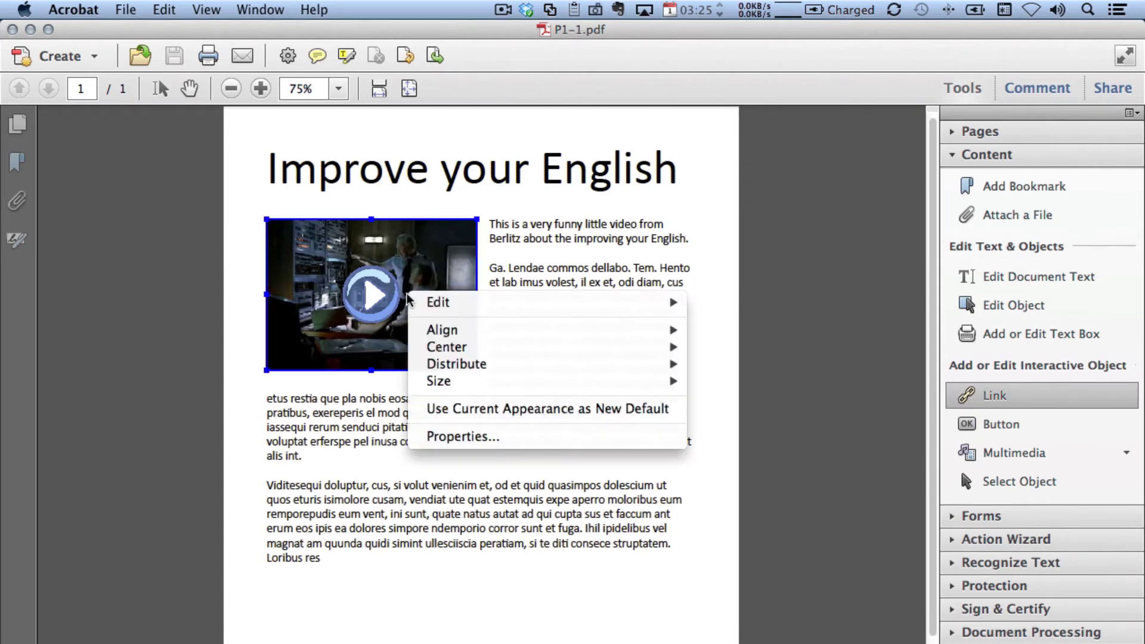
pyautogui.click(474, 436)
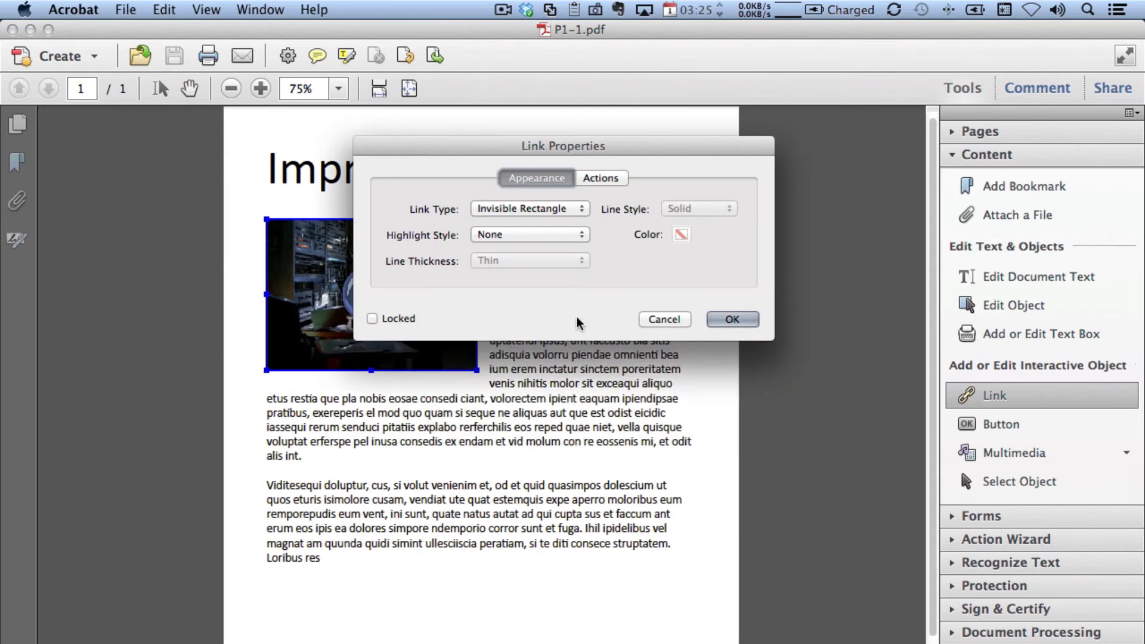
pyautogui.click(600, 177)
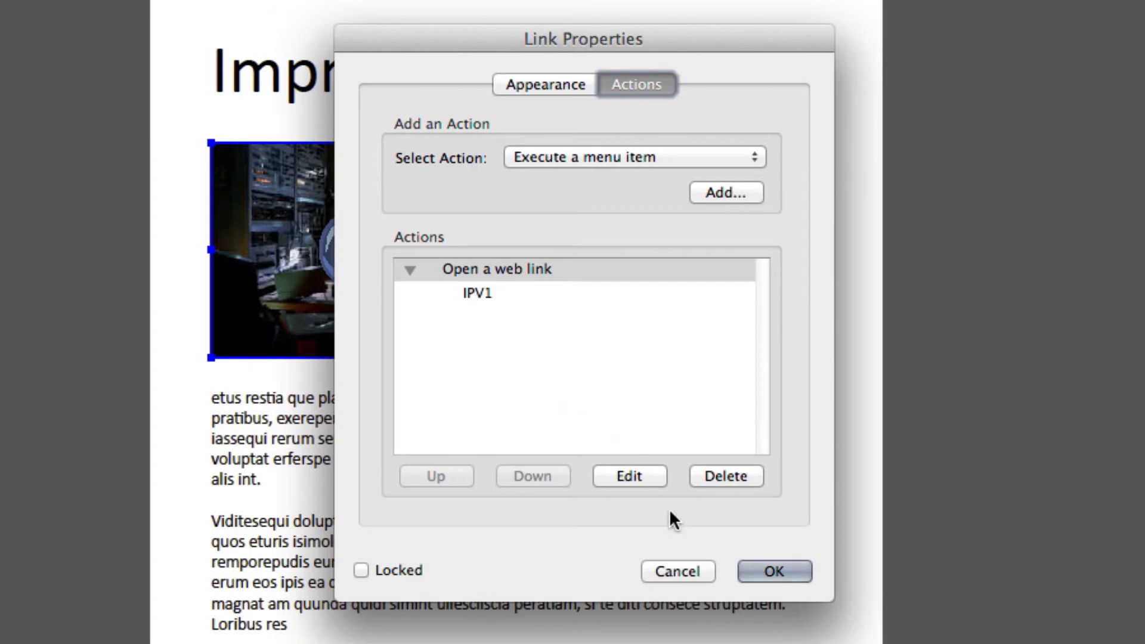
pyautogui.click(759, 568)
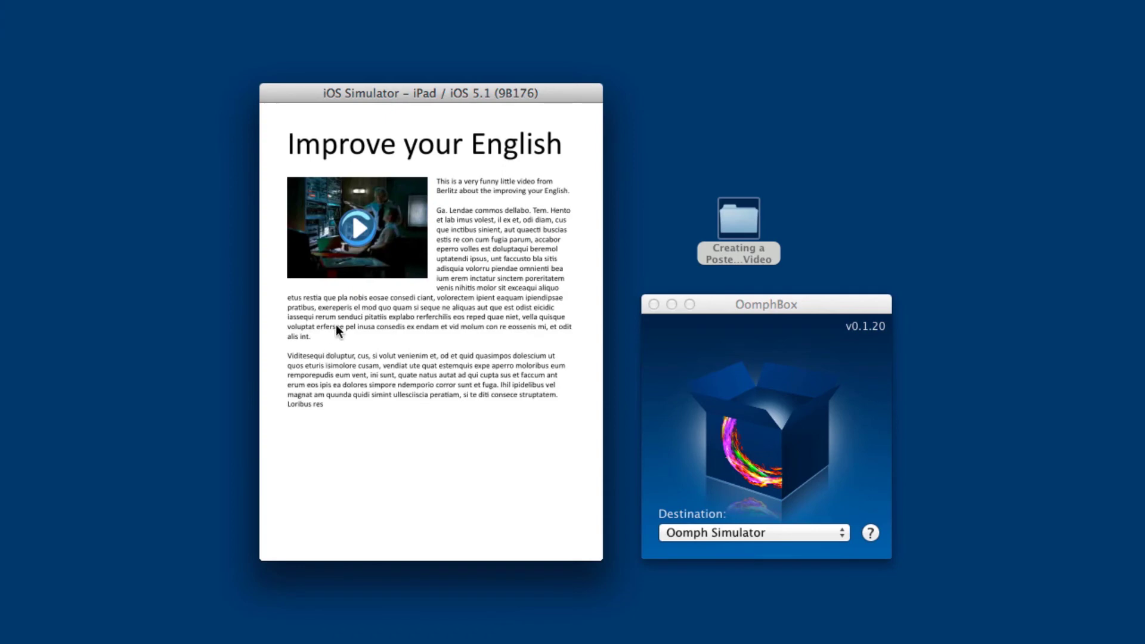
# - Tap the play graphic on the poster and switch the IPV1 video to full screen
pyautogui.click(361, 227)
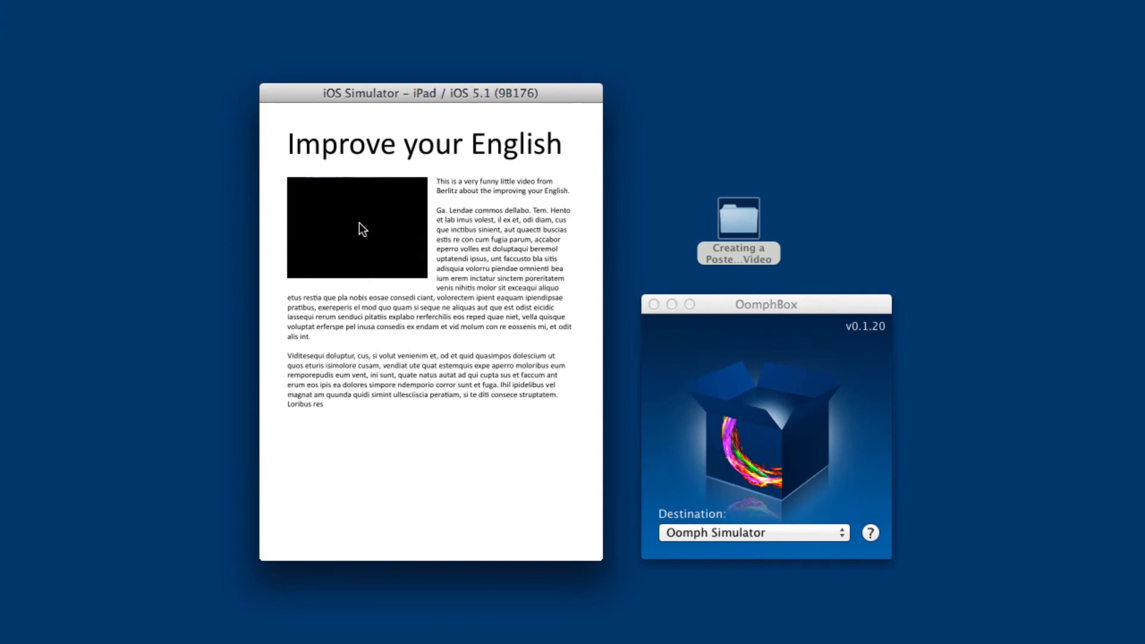
pyautogui.click(414, 269)
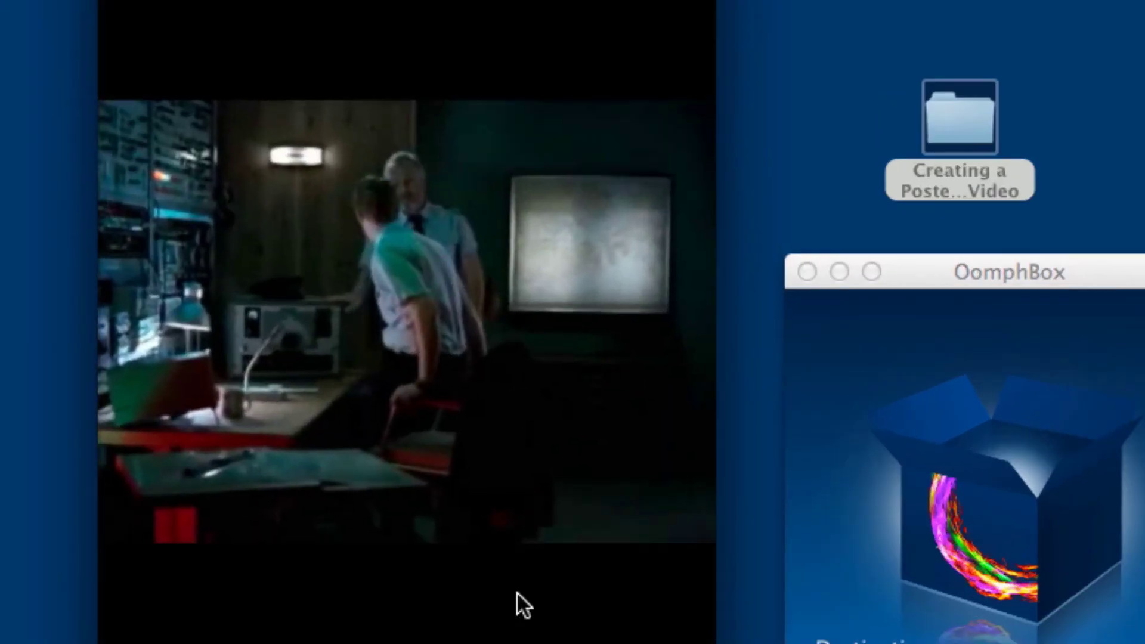